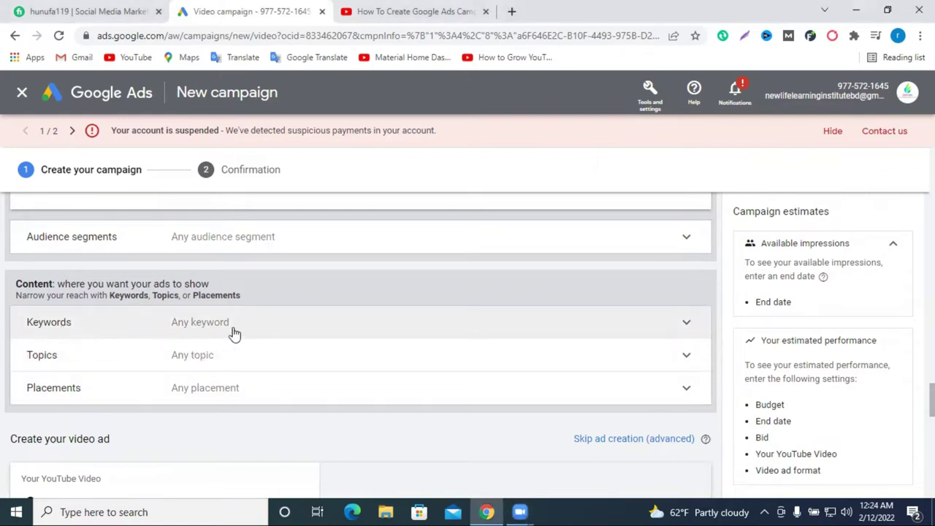
Expand the keyword targeting settings and enter "digital marketing" as the related website for keyword ideas.
{"action": "left_click", "coordinate": [687, 325]}
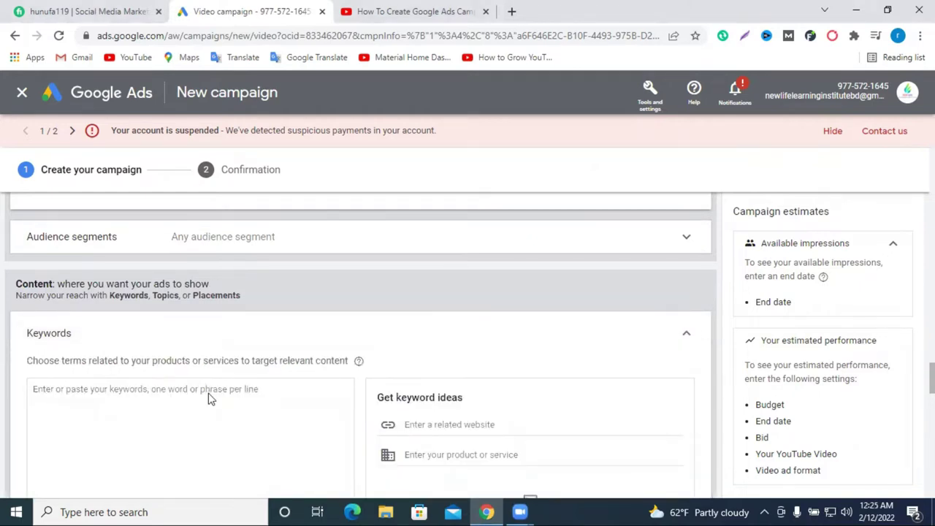
{"action": "scroll", "coordinate": [208, 398], "scroll_direction": "down", "scroll_amount": 2}
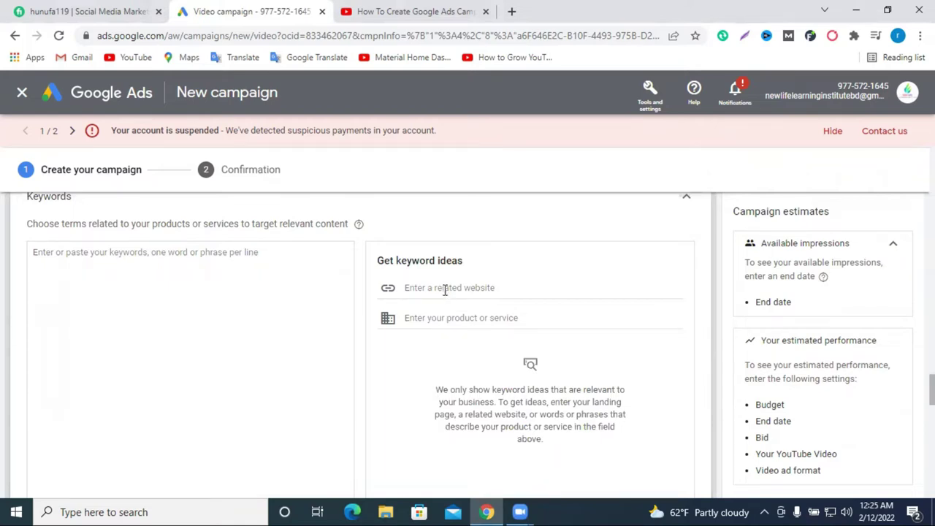
{"action": "left_click", "coordinate": [444, 290]}
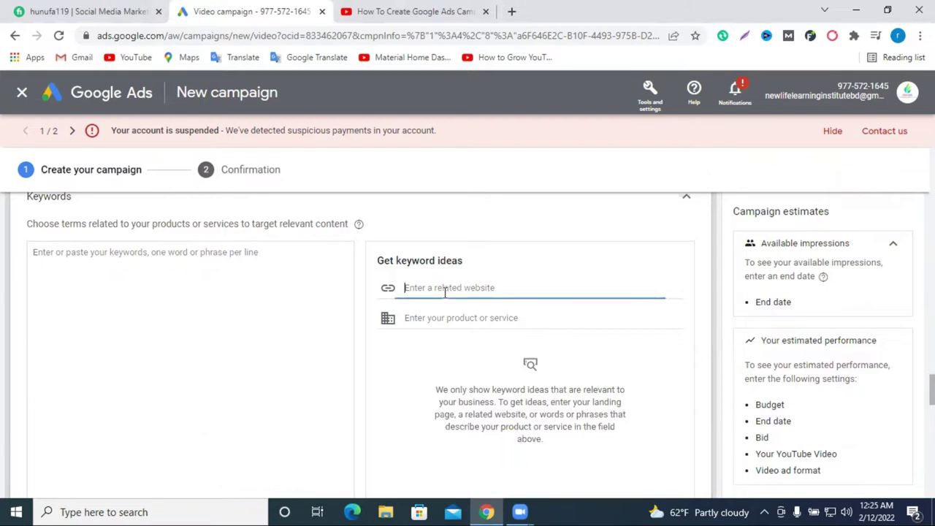
{"action": "scroll", "coordinate": [444, 292], "scroll_direction": "down", "scroll_amount": 1}
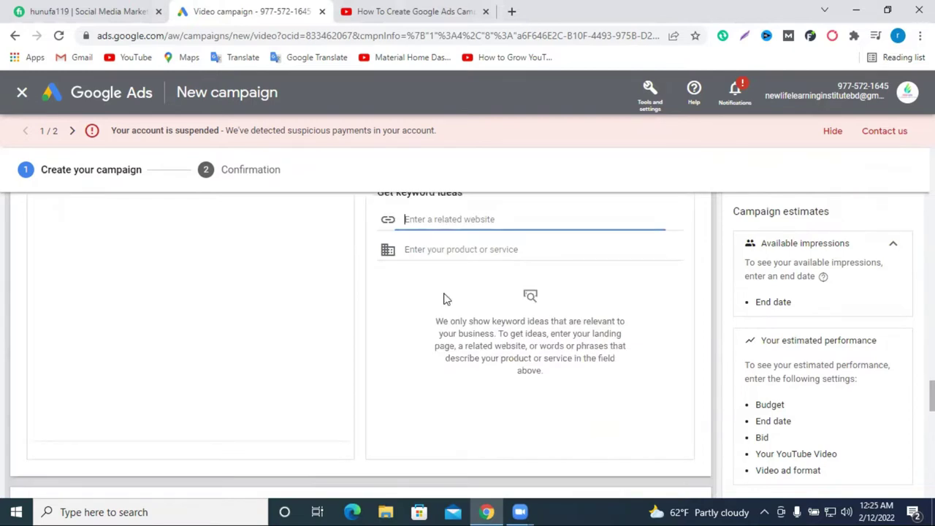
{"action": "scroll", "coordinate": [443, 296], "scroll_direction": "up", "scroll_amount": 3}
{"action": "type", "text": "digital"}
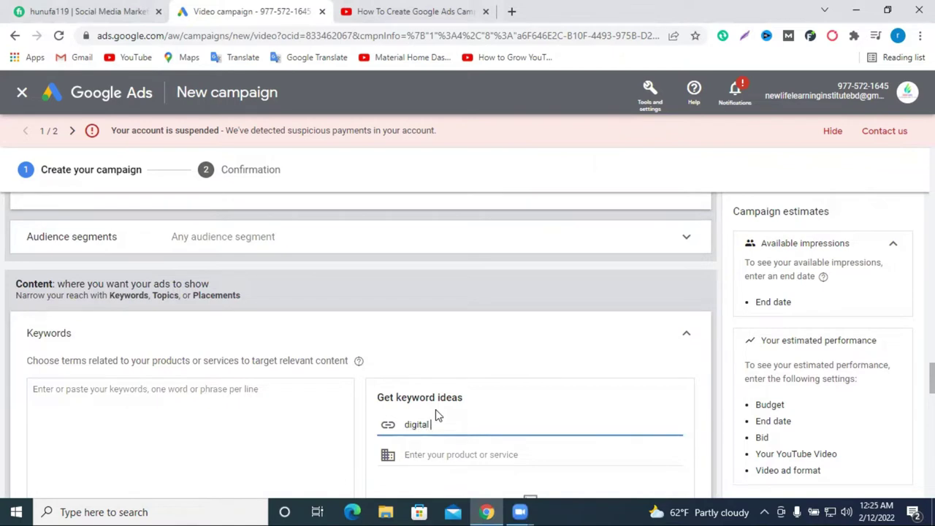
{"action": "type", "text": "marketing"}
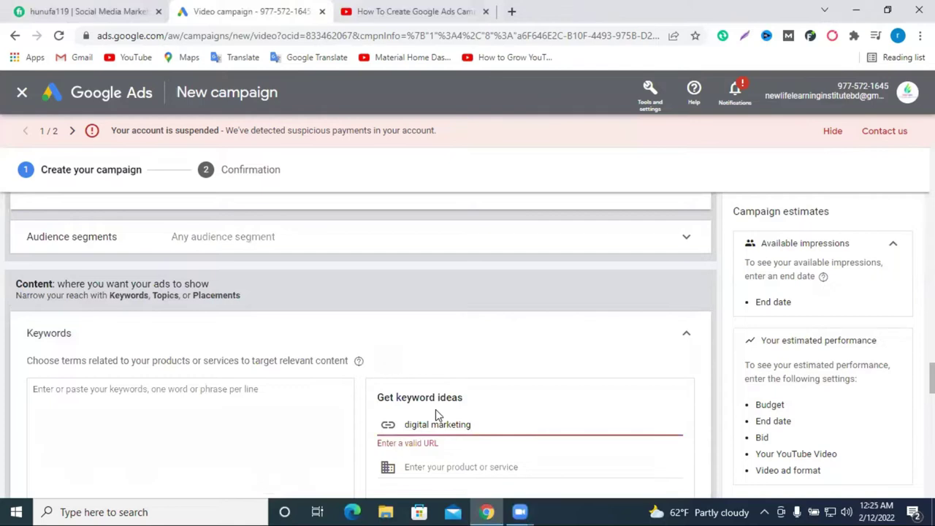
Copy "digital marketing" from the related website entry into the product or service entry.
{"action": "scroll", "coordinate": [467, 431], "scroll_direction": "down", "scroll_amount": 1}
{"action": "triple_click", "coordinate": [458, 355]}
{"action": "right_click", "coordinate": [459, 356]}
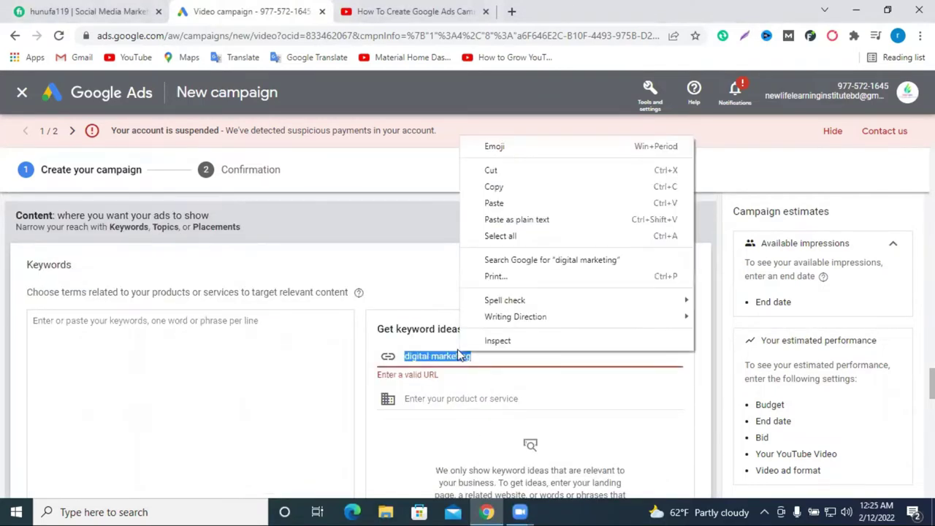
{"action": "left_click", "coordinate": [496, 186]}
{"action": "left_click", "coordinate": [442, 399]}
{"action": "right_click", "coordinate": [442, 399]}
{"action": "left_click", "coordinate": [488, 293]}
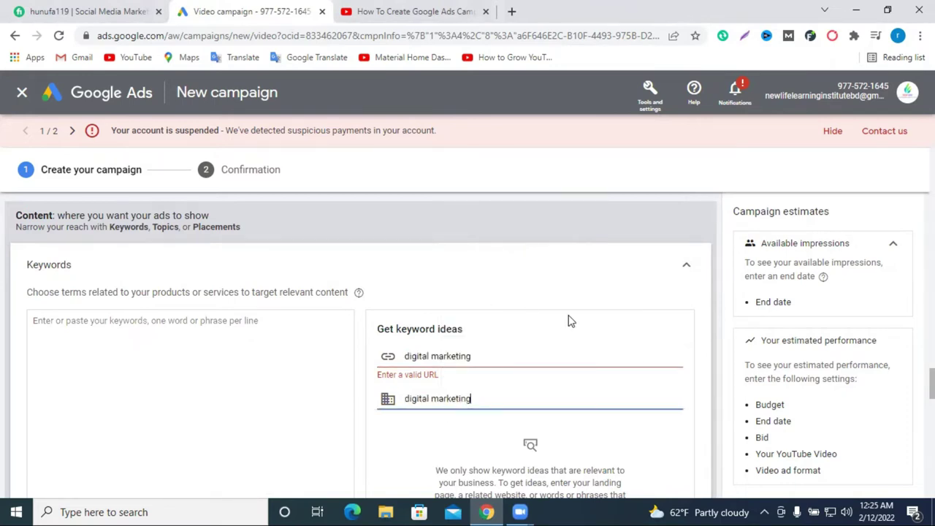
Clear the related website entry so keyword ideas rely only on the product or service.
{"action": "scroll", "coordinate": [570, 319], "scroll_direction": "down", "scroll_amount": 2}
{"action": "scroll", "coordinate": [484, 384], "scroll_direction": "up", "scroll_amount": 2}
{"action": "scroll", "coordinate": [492, 401], "scroll_direction": "down", "scroll_amount": 2}
{"action": "scroll", "coordinate": [484, 395], "scroll_direction": "up", "scroll_amount": 2}
{"action": "key", "text": "ctrl+a"}
{"action": "left_click", "coordinate": [479, 357]}
{"action": "key", "text": "ctrl+a"}
{"action": "key", "text": "BackSpace"}
{"action": "scroll", "coordinate": [490, 390], "scroll_direction": "down", "scroll_amount": 1}
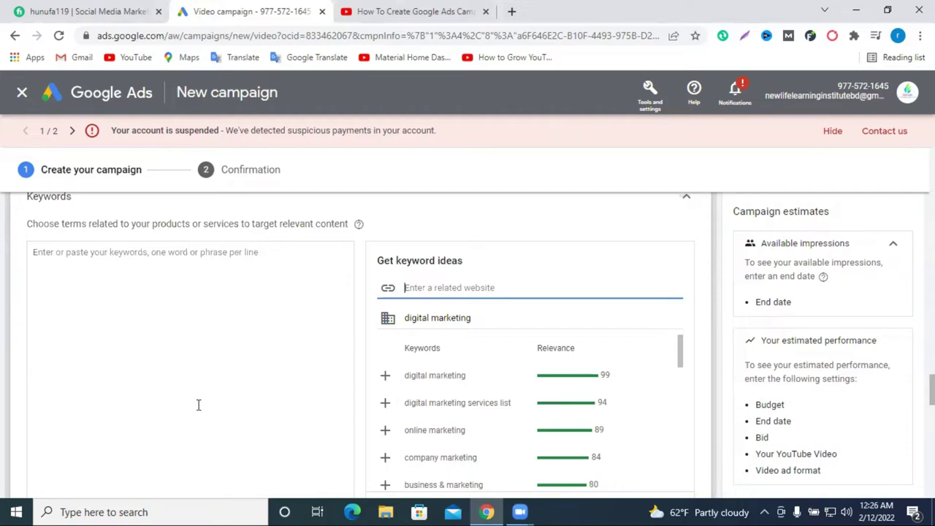
Add the suggested keywords "digital marketing", "online marketing", "digital marketing solutions", "digital marketing professional" and "what is digital marketing".
{"action": "left_click", "coordinate": [384, 376]}
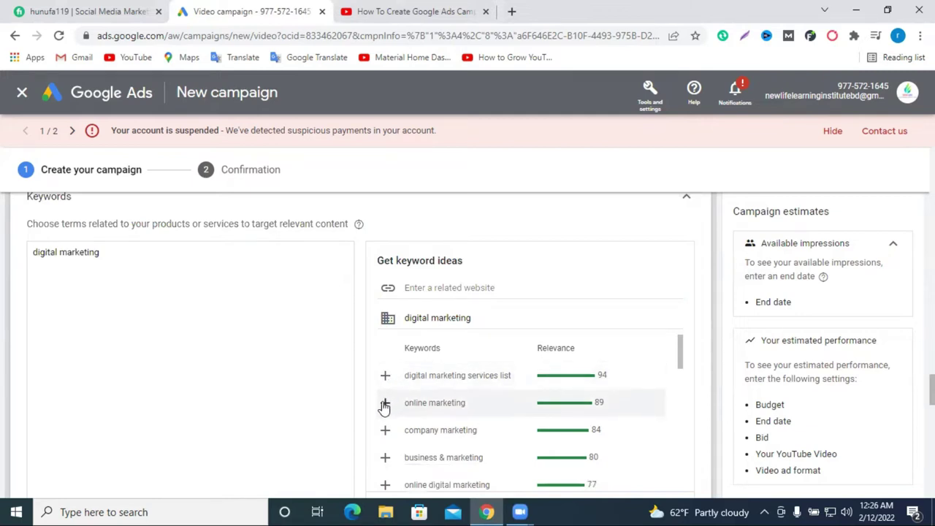
{"action": "left_click", "coordinate": [385, 402]}
{"action": "scroll", "coordinate": [471, 411], "scroll_direction": "down", "scroll_amount": 1}
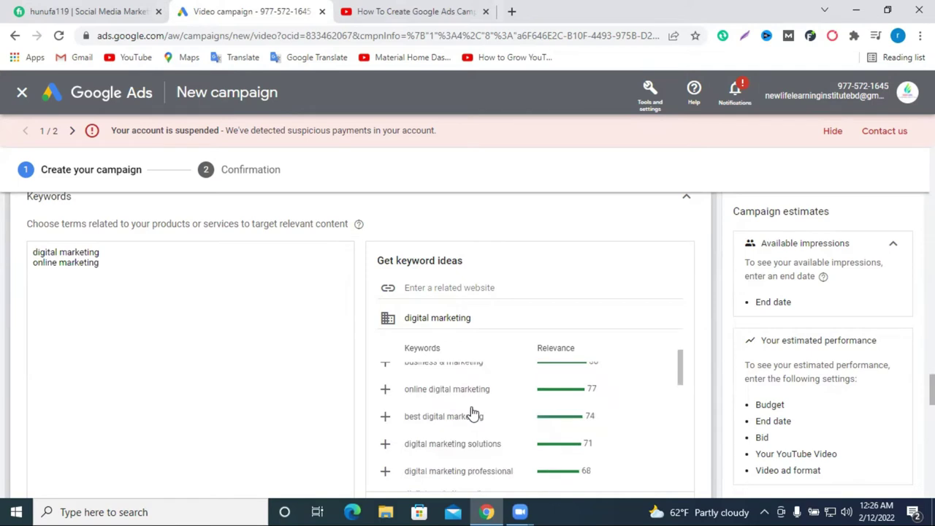
{"action": "left_click", "coordinate": [381, 443]}
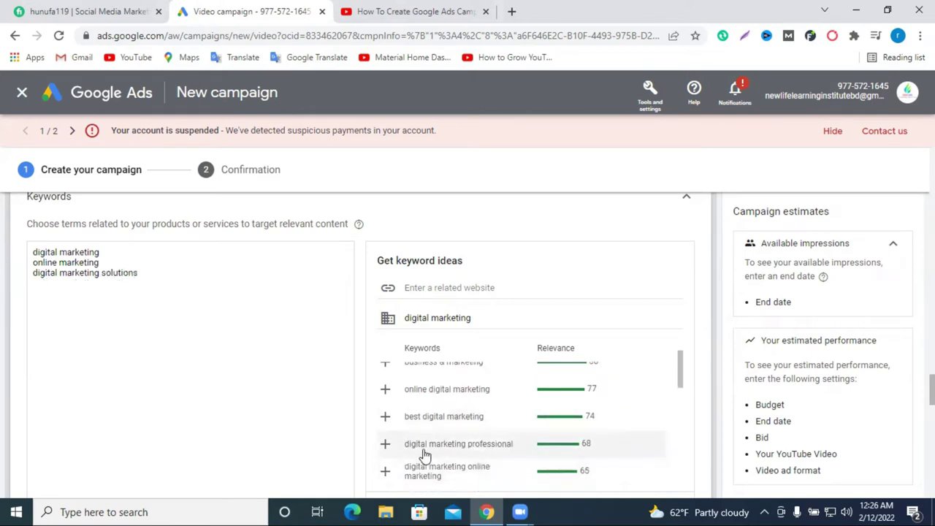
{"action": "left_click", "coordinate": [385, 447]}
{"action": "scroll", "coordinate": [487, 431], "scroll_direction": "down", "scroll_amount": 2}
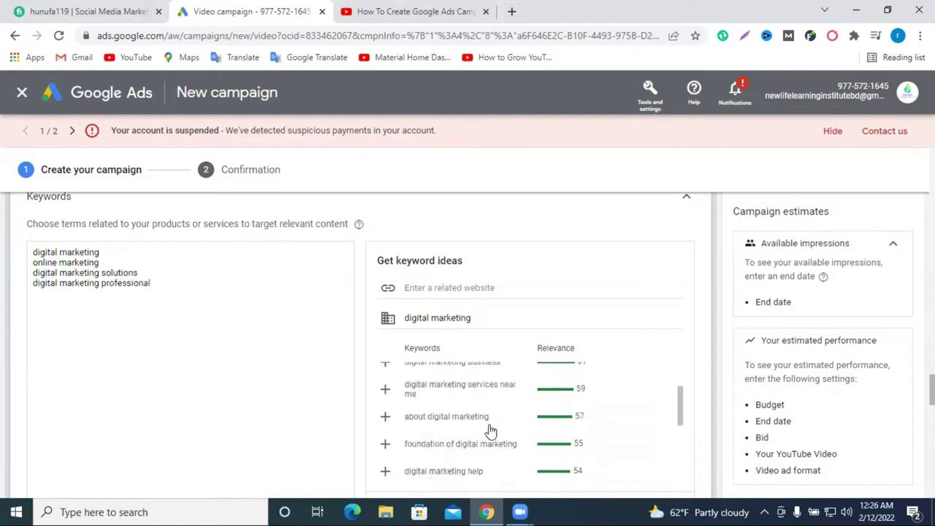
{"action": "scroll", "coordinate": [490, 454], "scroll_direction": "down", "scroll_amount": 1}
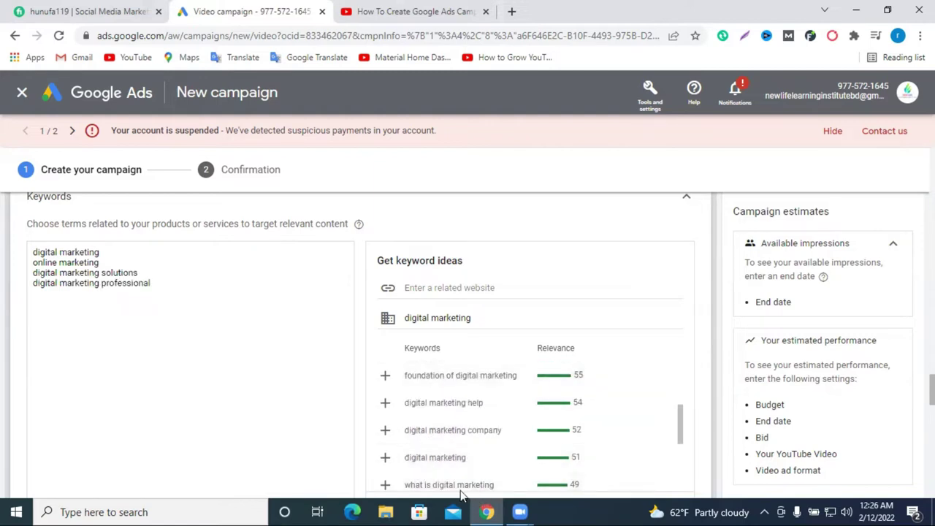
{"action": "left_click", "coordinate": [384, 484]}
{"action": "scroll", "coordinate": [525, 464], "scroll_direction": "down", "scroll_amount": 2}
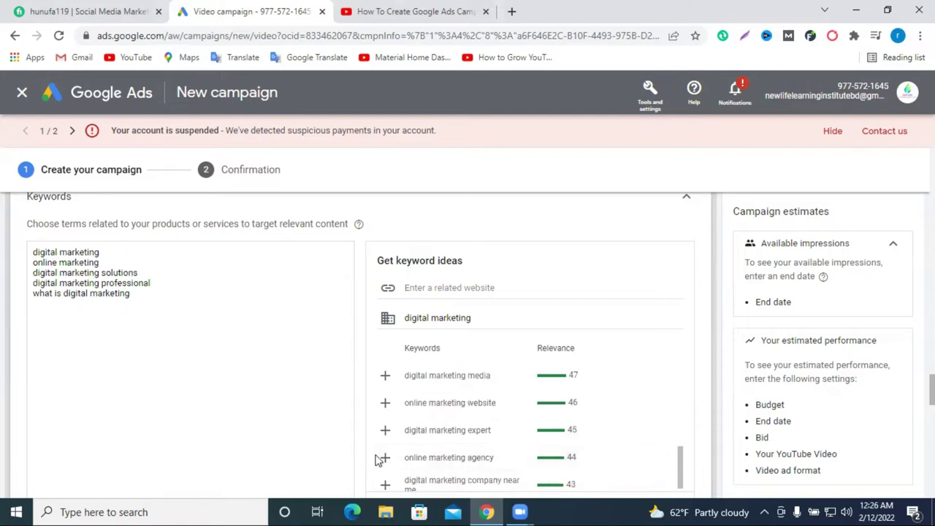
{"action": "scroll", "coordinate": [486, 449], "scroll_direction": "down", "scroll_amount": 1}
Look through keyword ideas for the product or service "online income" and clear that search term.
{"action": "scroll", "coordinate": [496, 411], "scroll_direction": "up", "scroll_amount": 5}
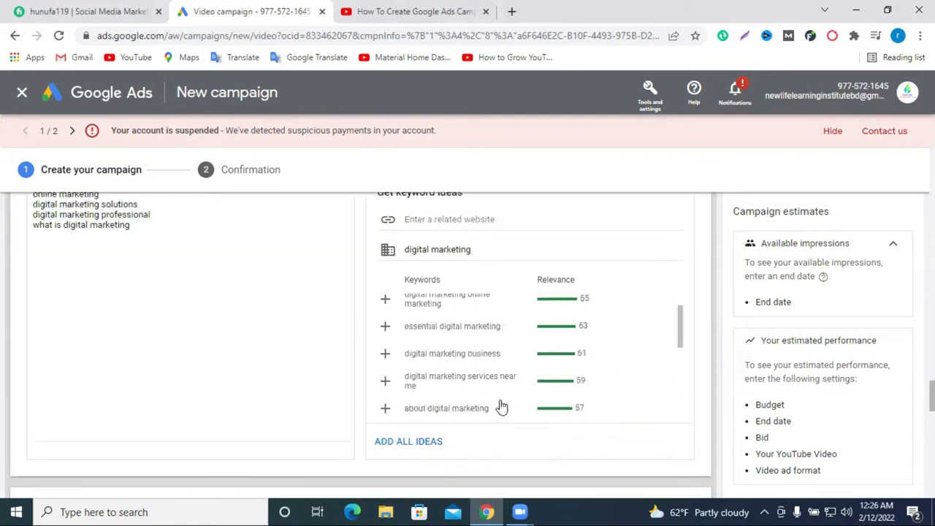
{"action": "triple_click", "coordinate": [474, 253]}
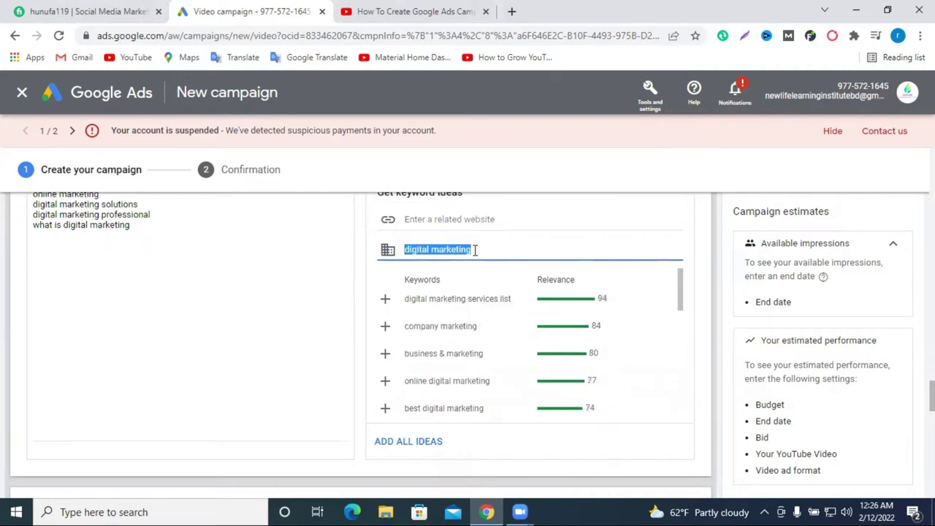
{"action": "type", "text": "online income"}
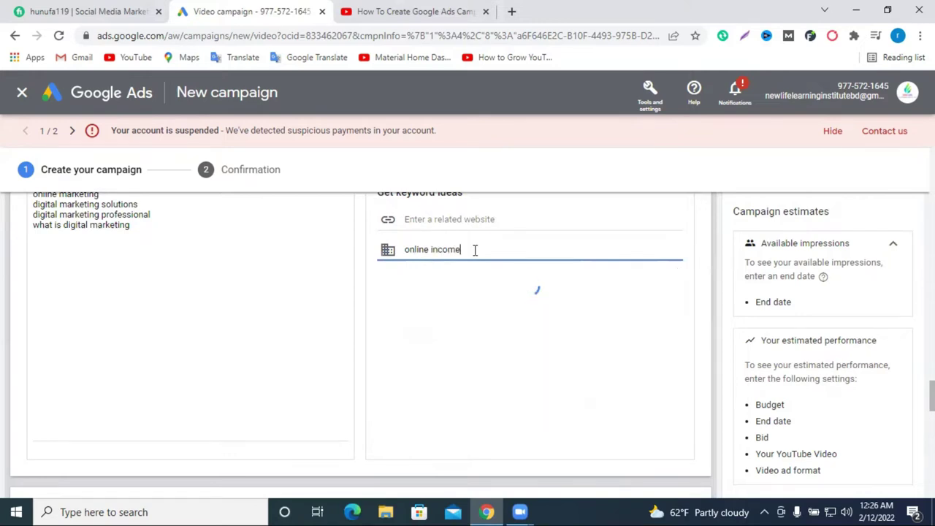
{"action": "scroll", "coordinate": [492, 314], "scroll_direction": "down", "scroll_amount": 4}
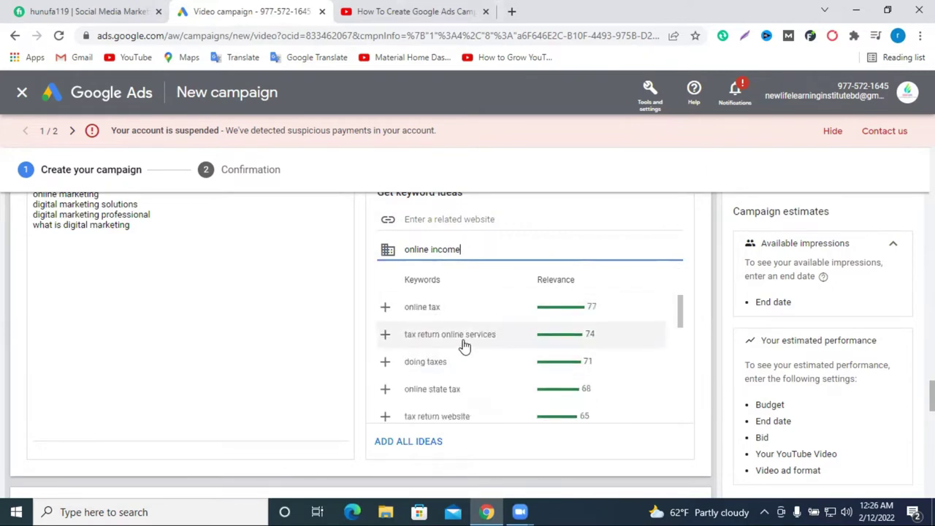
{"action": "scroll", "coordinate": [477, 350], "scroll_direction": "down", "scroll_amount": 2}
{"action": "scroll", "coordinate": [478, 351], "scroll_direction": "down", "scroll_amount": 2}
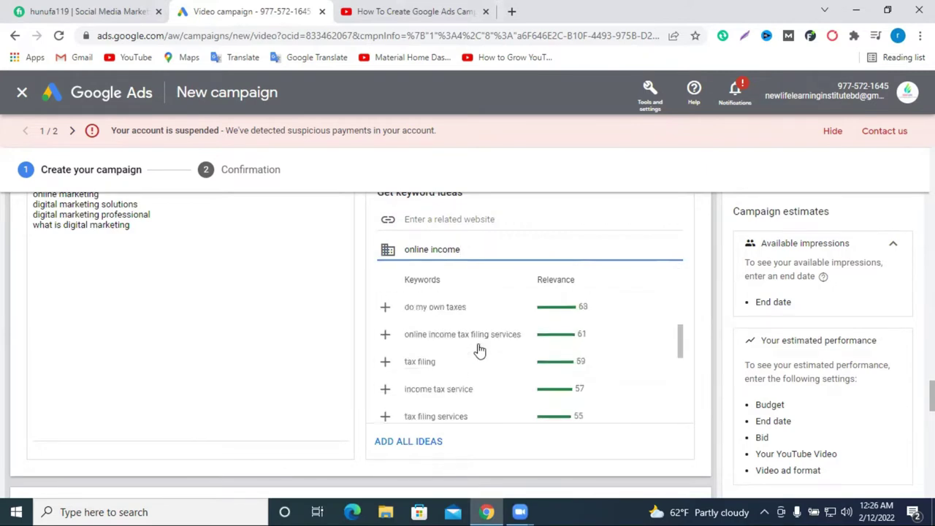
{"action": "triple_click", "coordinate": [449, 248]}
{"action": "key", "text": "BackSpace"}
Review the chosen keywords and examine the remaining content targeting options and the video ad section.
{"action": "scroll", "coordinate": [232, 290], "scroll_direction": "up", "scroll_amount": 2}
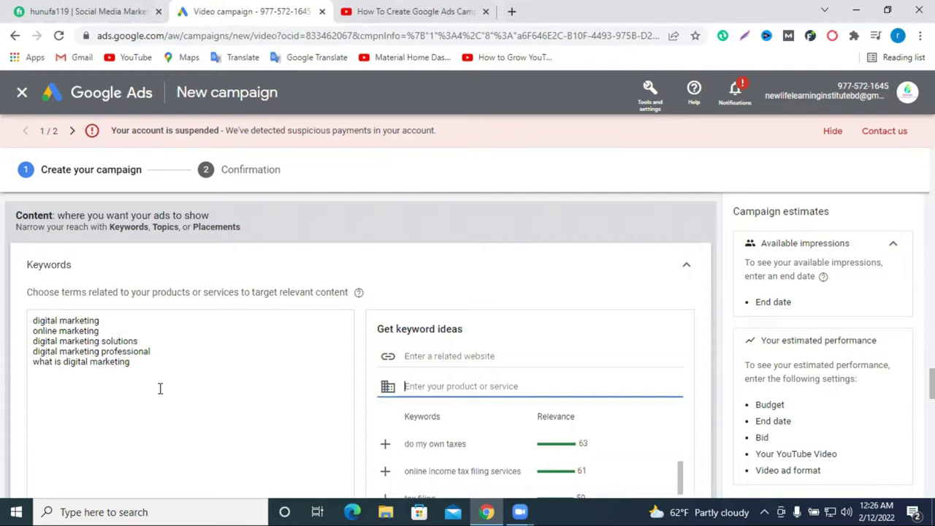
{"action": "left_click_drag", "start_coordinate": [141, 373], "coordinate": [32, 317]}
{"action": "left_click", "coordinate": [167, 356]}
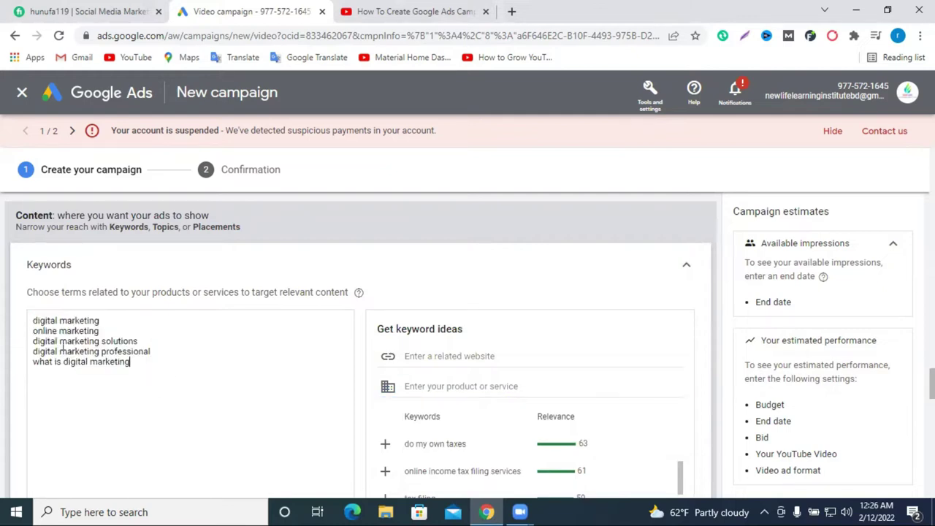
{"action": "scroll", "coordinate": [297, 410], "scroll_direction": "down", "scroll_amount": 2}
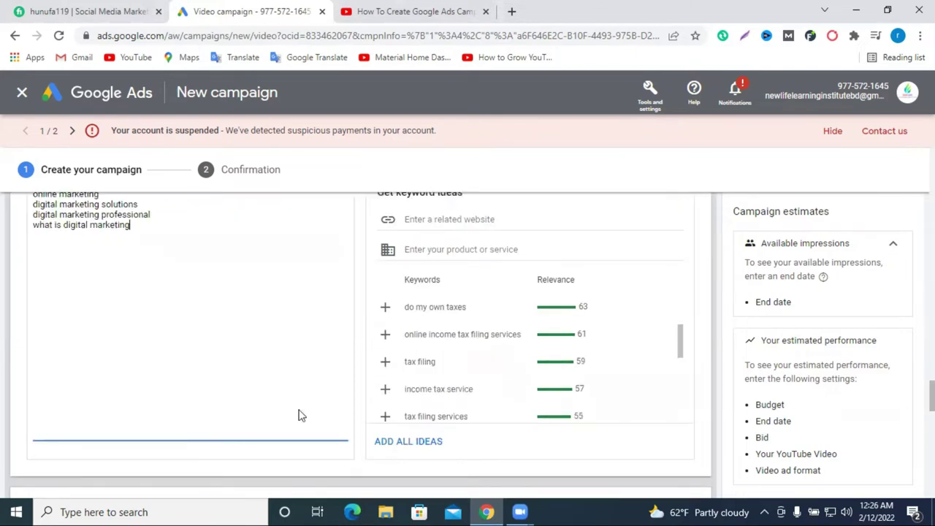
{"action": "scroll", "coordinate": [299, 410], "scroll_direction": "down", "scroll_amount": 2}
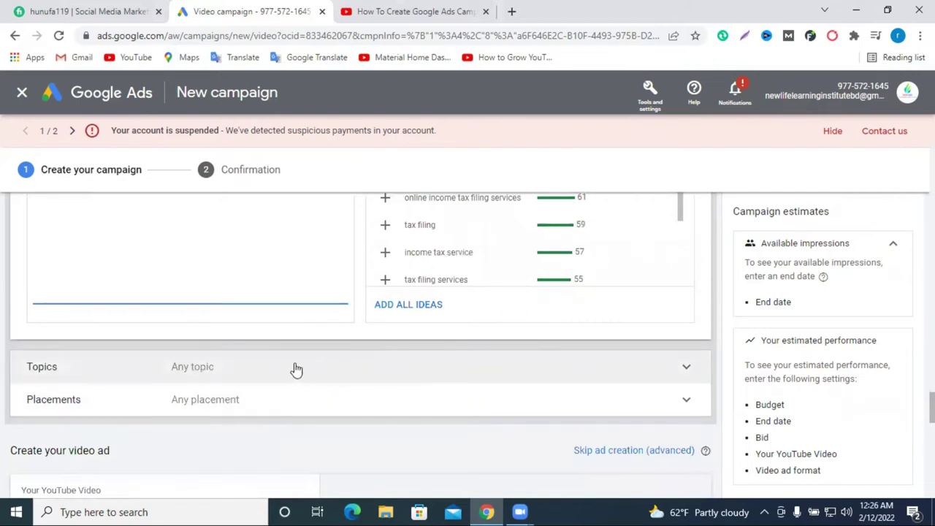
{"action": "scroll", "coordinate": [368, 378], "scroll_direction": "down", "scroll_amount": 1}
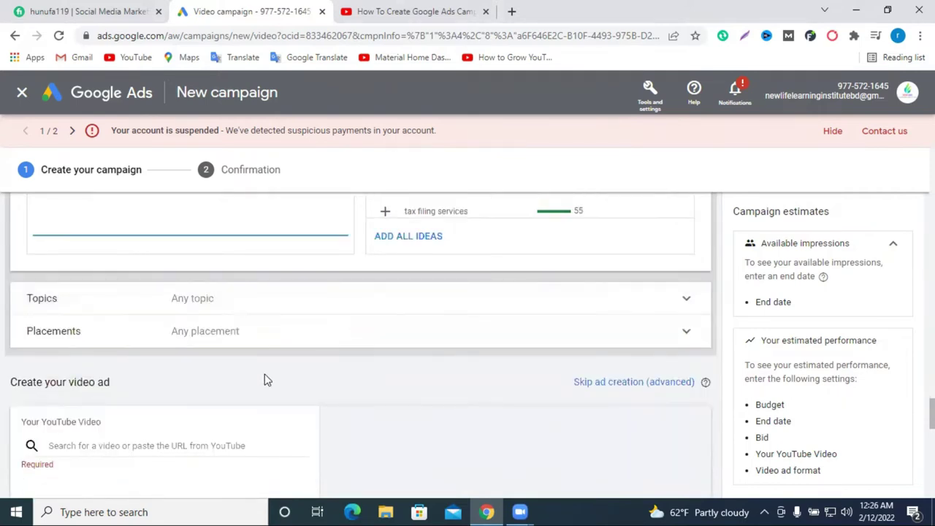
{"action": "scroll", "coordinate": [216, 380], "scroll_direction": "down", "scroll_amount": 1}
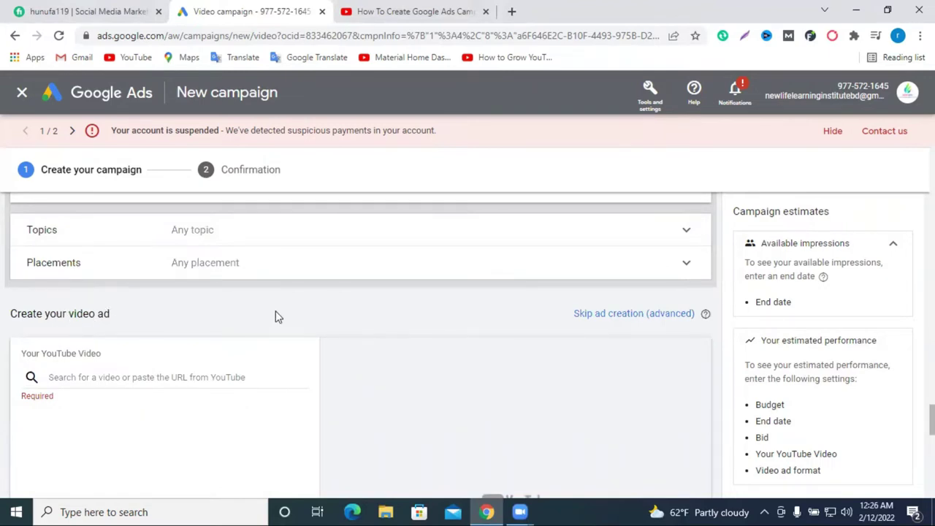
{"action": "scroll", "coordinate": [277, 310], "scroll_direction": "down", "scroll_amount": 1}
{"action": "scroll", "coordinate": [276, 310], "scroll_direction": "up", "scroll_amount": 1}
{"action": "scroll", "coordinate": [278, 316], "scroll_direction": "down", "scroll_amount": 1}
{"action": "scroll", "coordinate": [284, 316], "scroll_direction": "up", "scroll_amount": 2}
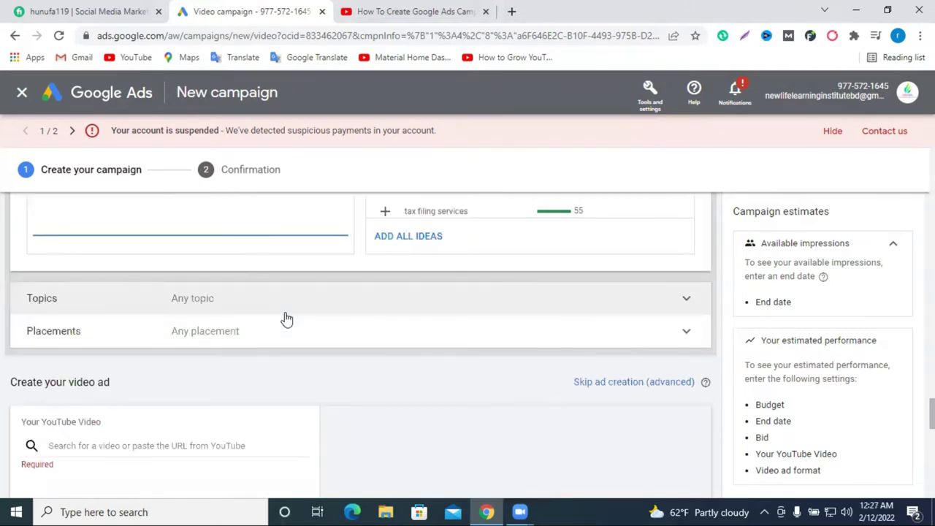
{"action": "scroll", "coordinate": [286, 317], "scroll_direction": "up", "scroll_amount": 1}
{"action": "scroll", "coordinate": [286, 317], "scroll_direction": "down", "scroll_amount": 1}
Expand the topic targeting settings and look through the available topic categories.
{"action": "left_click", "coordinate": [219, 302]}
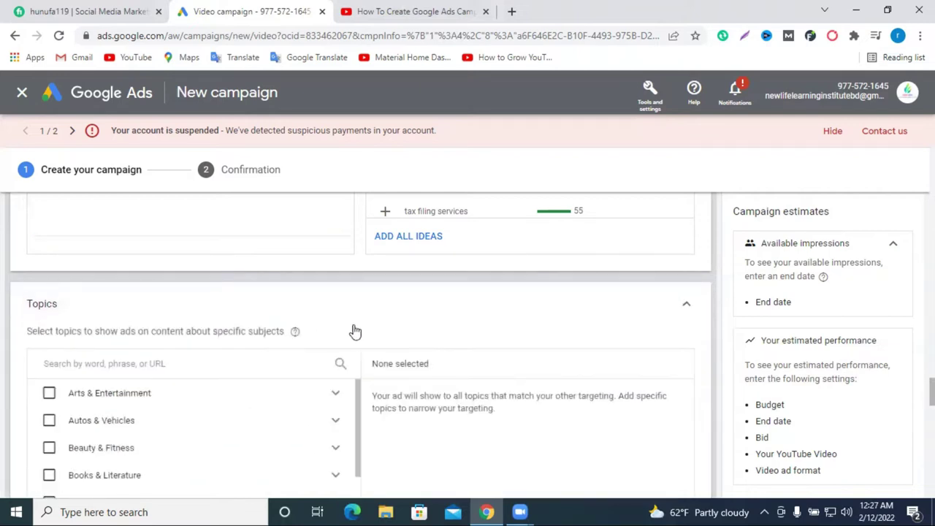
{"action": "scroll", "coordinate": [350, 327], "scroll_direction": "down", "scroll_amount": 2}
{"action": "scroll", "coordinate": [725, 399], "scroll_direction": "down", "scroll_amount": 1}
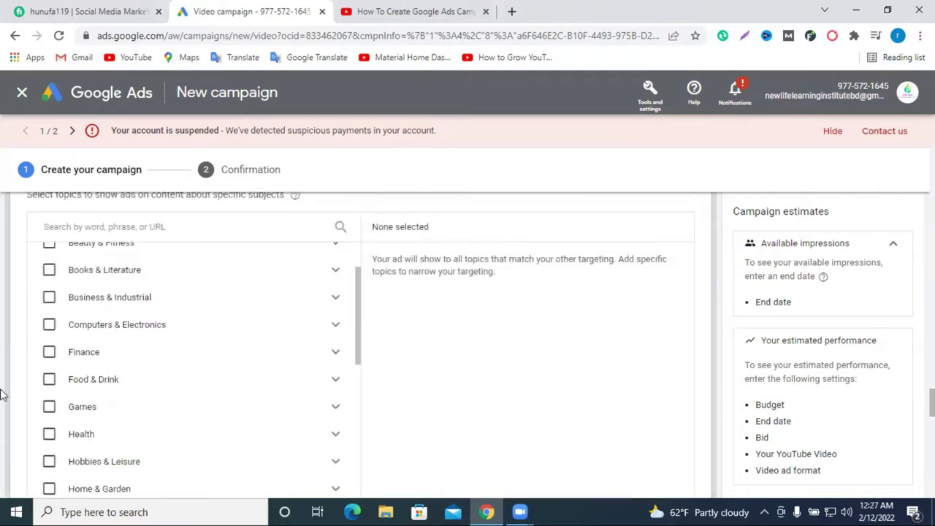
{"action": "scroll", "coordinate": [175, 396], "scroll_direction": "up", "scroll_amount": 1}
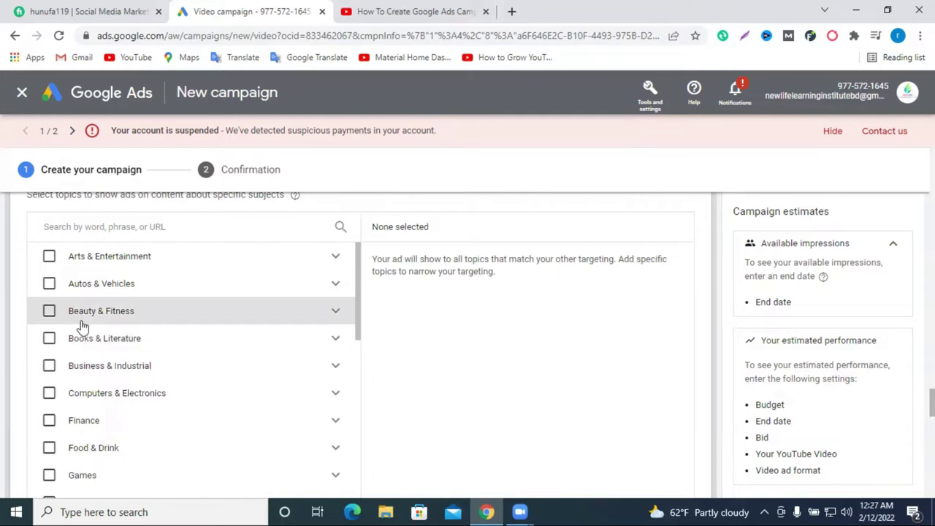
{"action": "scroll", "coordinate": [80, 280], "scroll_direction": "down", "scroll_amount": 1}
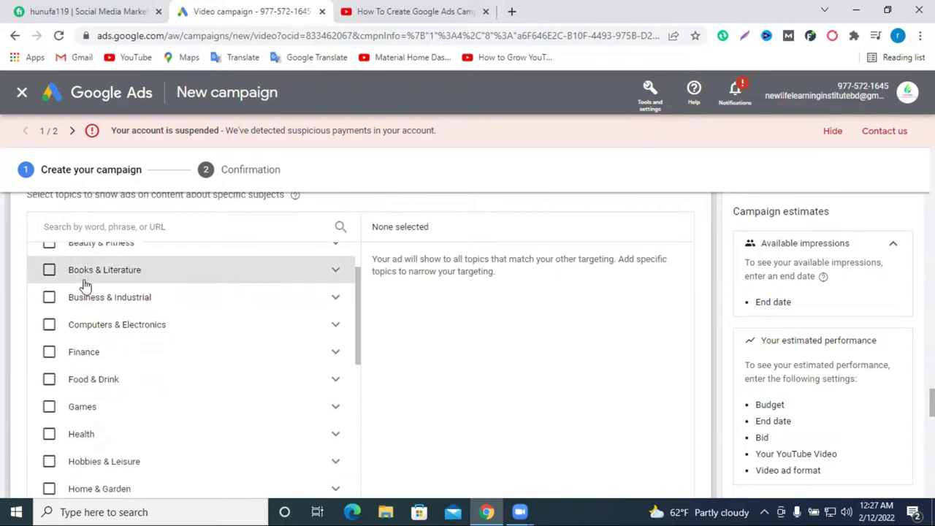
{"action": "scroll", "coordinate": [92, 417], "scroll_direction": "down", "scroll_amount": 1}
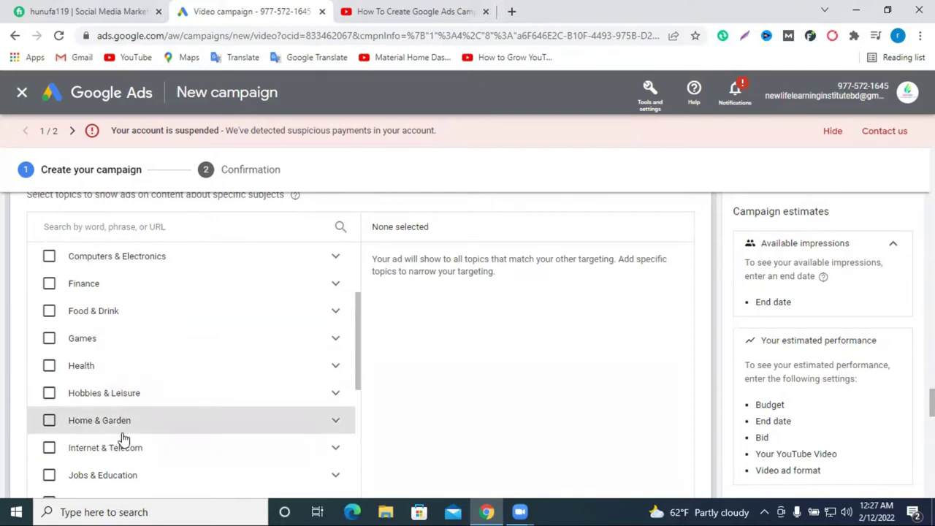
{"action": "scroll", "coordinate": [121, 436], "scroll_direction": "down", "scroll_amount": 1}
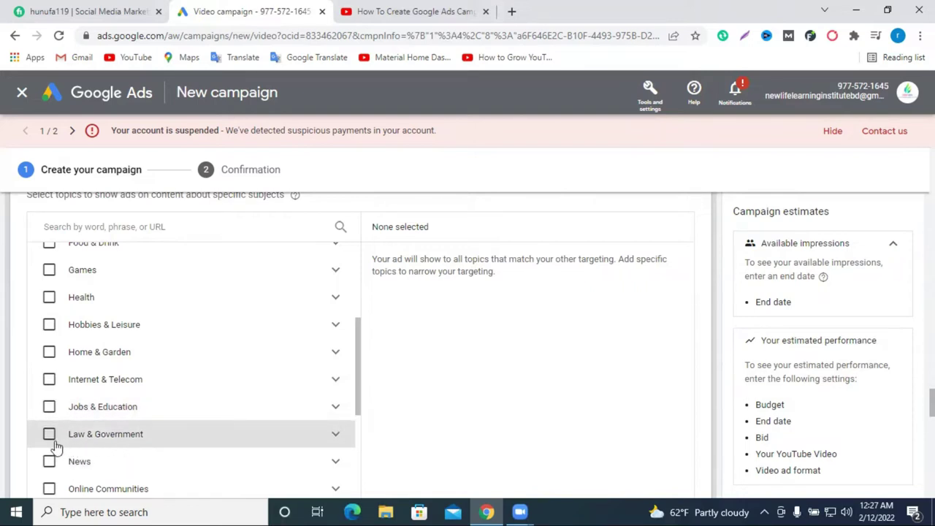
{"action": "scroll", "coordinate": [115, 444], "scroll_direction": "down", "scroll_amount": 2}
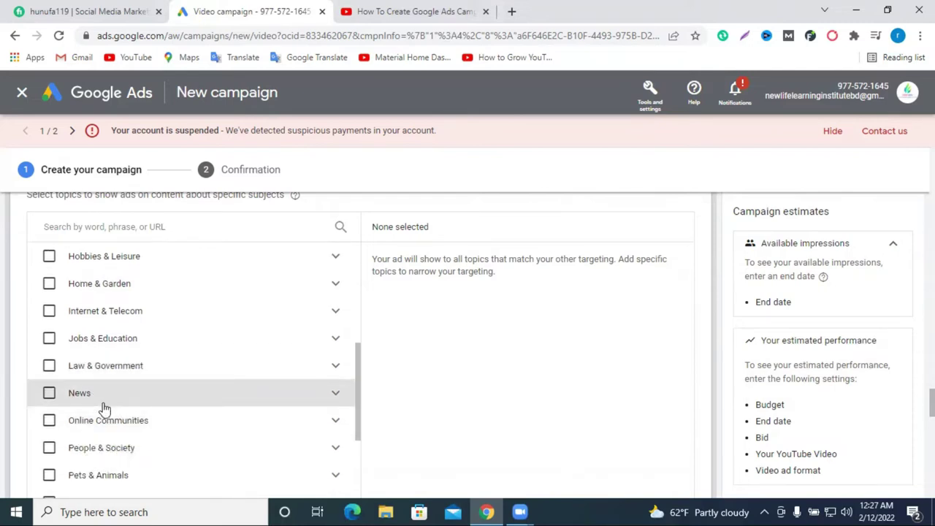
{"action": "scroll", "coordinate": [100, 407], "scroll_direction": "down", "scroll_amount": 2}
{"action": "scroll", "coordinate": [103, 409], "scroll_direction": "up", "scroll_amount": 4}
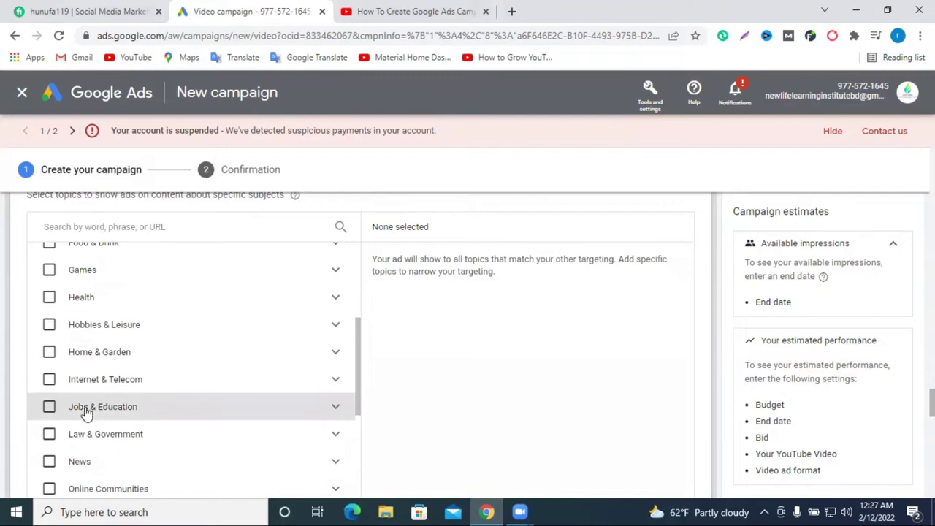
Look through the topic categories, from Autos & Vehicles to Pets & Animals, for ones that suit the campaign.
{"action": "scroll", "coordinate": [102, 424], "scroll_direction": "down", "scroll_amount": 2}
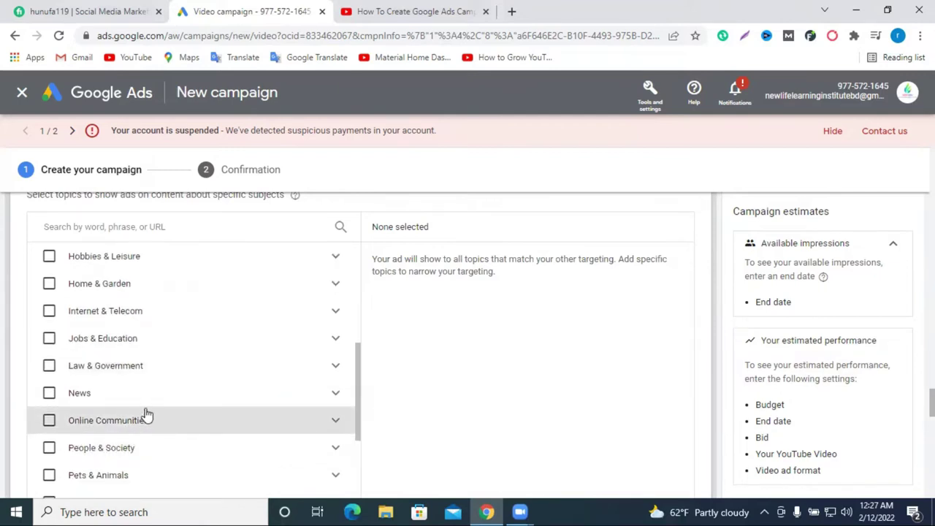
{"action": "scroll", "coordinate": [144, 413], "scroll_direction": "up", "scroll_amount": 2}
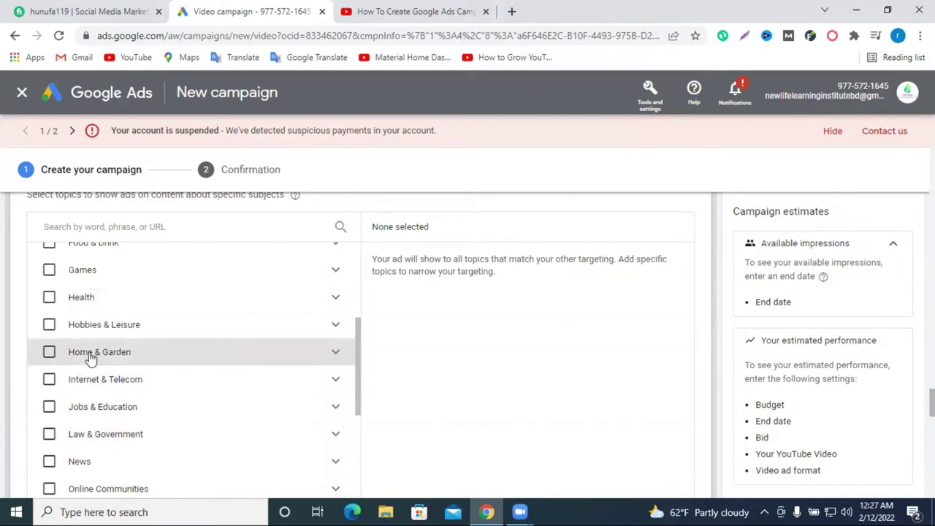
{"action": "scroll", "coordinate": [89, 357], "scroll_direction": "up", "scroll_amount": 2}
{"action": "scroll", "coordinate": [89, 358], "scroll_direction": "down", "scroll_amount": 4}
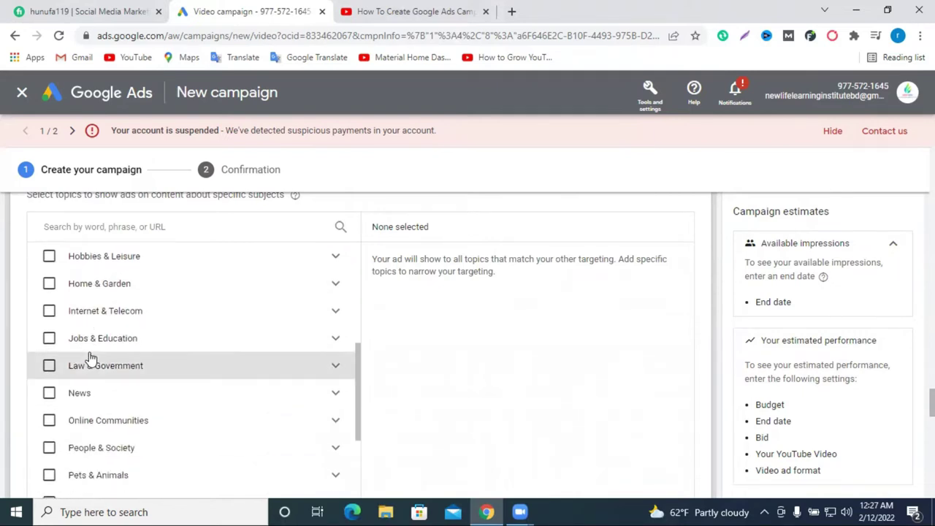
{"action": "scroll", "coordinate": [89, 358], "scroll_direction": "down", "scroll_amount": 5}
{"action": "scroll", "coordinate": [89, 358], "scroll_direction": "down", "scroll_amount": 4}
{"action": "scroll", "coordinate": [92, 358], "scroll_direction": "up", "scroll_amount": 7}
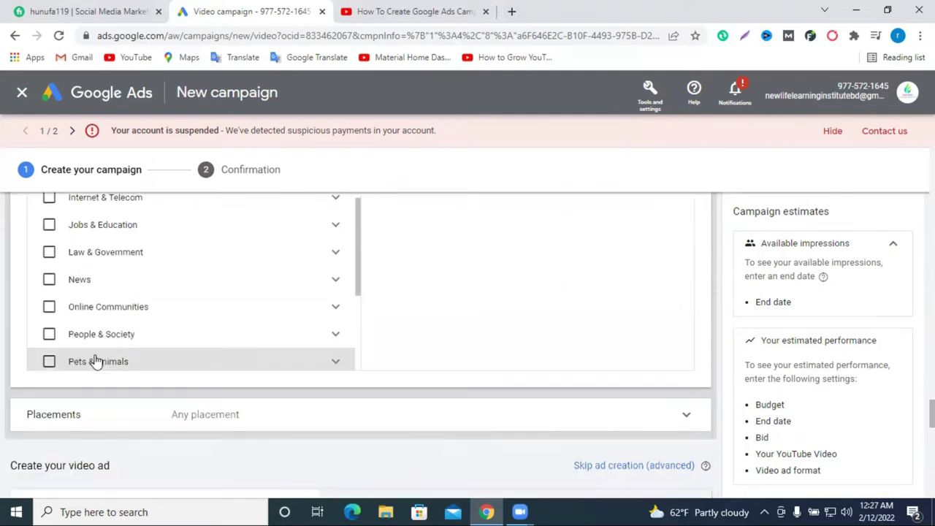
{"action": "scroll", "coordinate": [150, 358], "scroll_direction": "up", "scroll_amount": 6}
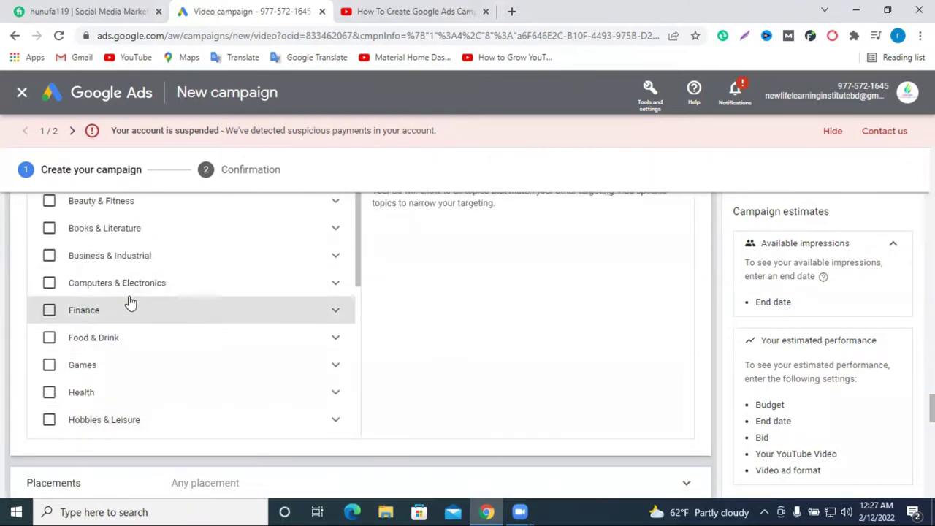
{"action": "scroll", "coordinate": [164, 301], "scroll_direction": "up", "scroll_amount": 2}
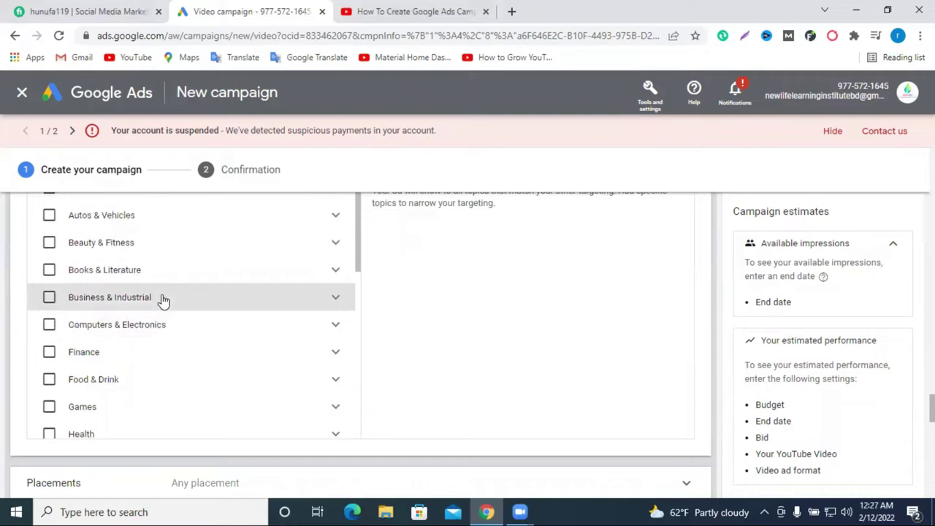
Select the Jobs & Education topic and clear that selection again.
{"action": "scroll", "coordinate": [164, 300], "scroll_direction": "down", "scroll_amount": 4}
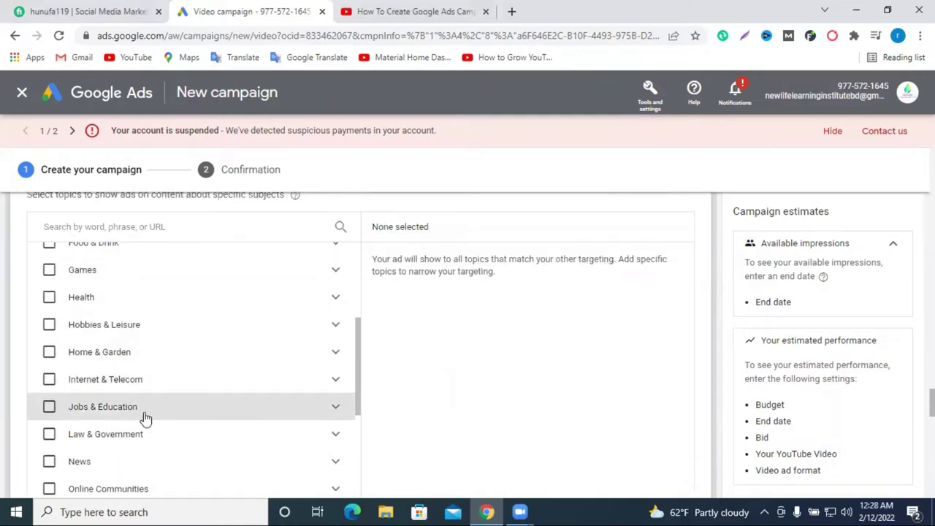
{"action": "left_click", "coordinate": [51, 410]}
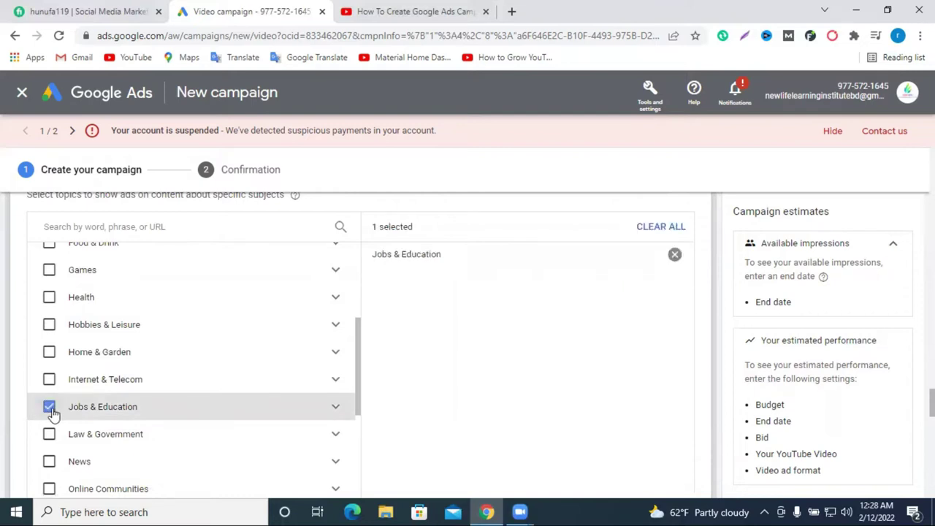
{"action": "left_click", "coordinate": [50, 411]}
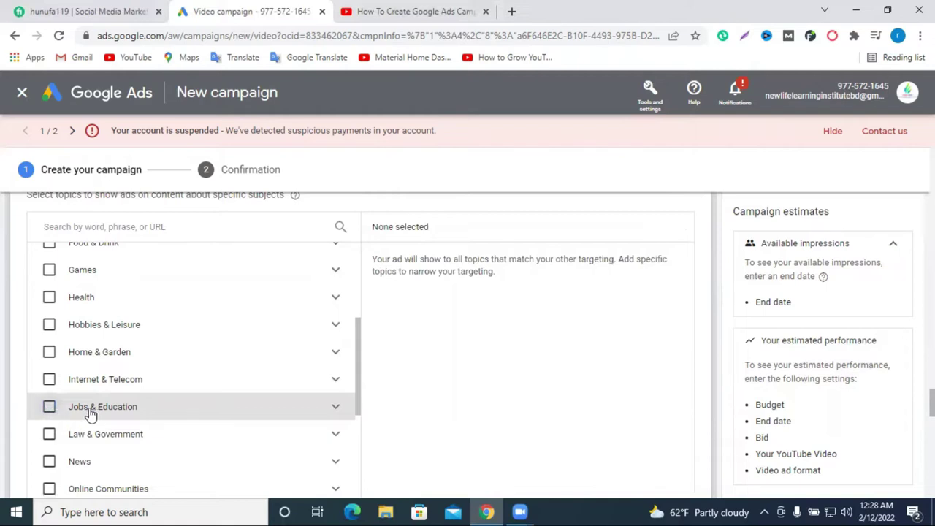
Expand the placement targeting settings and examine the YouTube videos placement option.
{"action": "scroll", "coordinate": [259, 393], "scroll_direction": "down", "scroll_amount": 3}
{"action": "scroll", "coordinate": [535, 386], "scroll_direction": "down", "scroll_amount": 3}
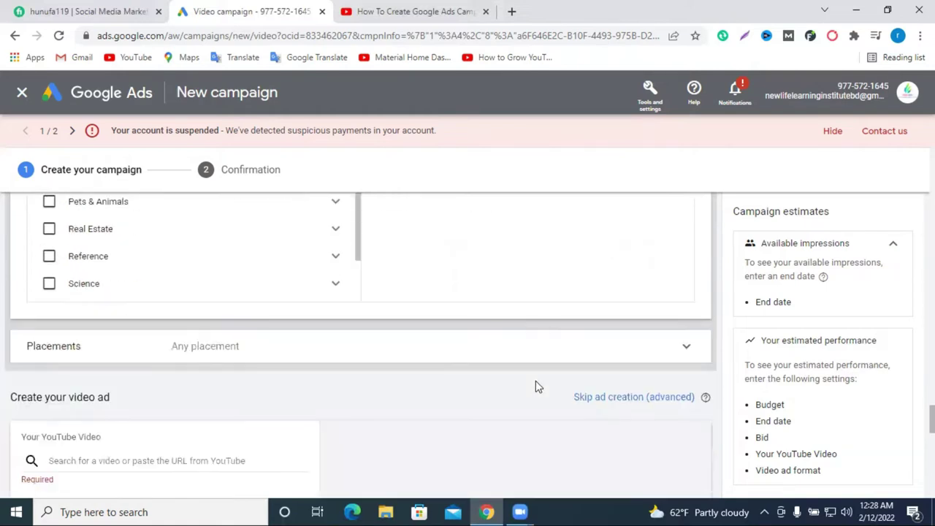
{"action": "left_click", "coordinate": [123, 355]}
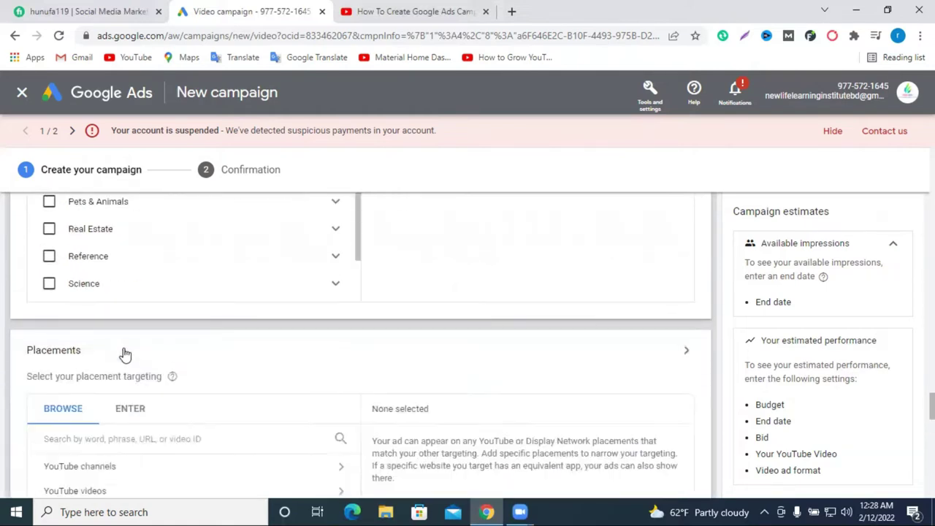
{"action": "scroll", "coordinate": [219, 364], "scroll_direction": "down", "scroll_amount": 3}
{"action": "scroll", "coordinate": [152, 321], "scroll_direction": "up", "scroll_amount": 1}
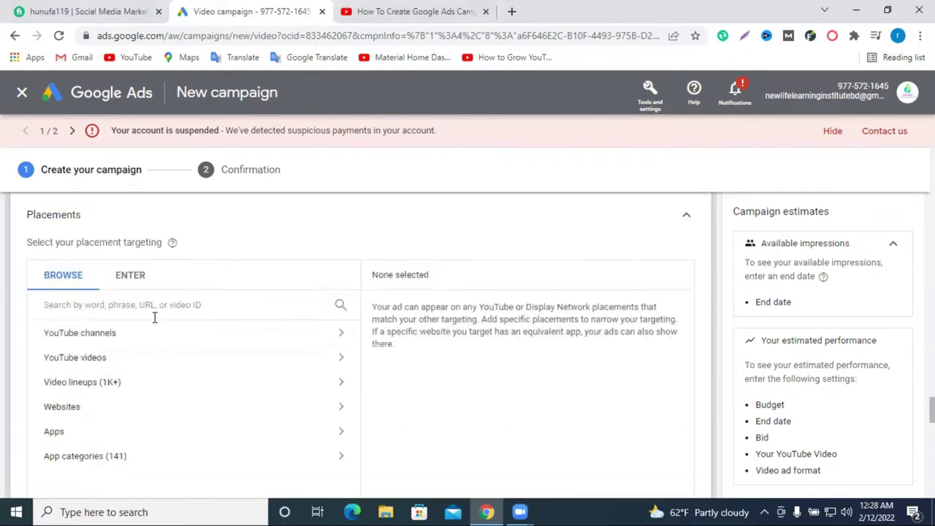
{"action": "left_click", "coordinate": [138, 363]}
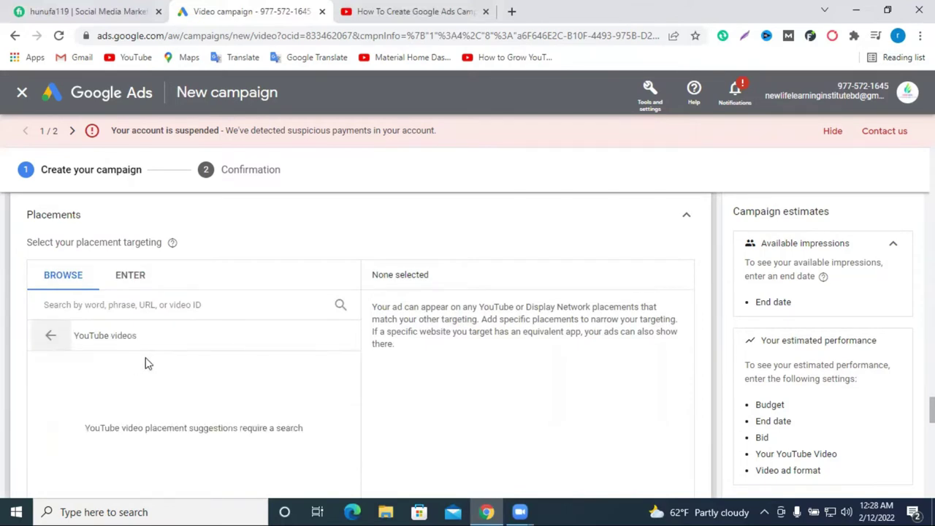
{"action": "scroll", "coordinate": [313, 363], "scroll_direction": "down", "scroll_amount": 2}
{"action": "scroll", "coordinate": [240, 365], "scroll_direction": "up", "scroll_amount": 2}
Examine the option for entering multiple placement URLs, return to browsing placements, and collapse the placement settings.
{"action": "left_click", "coordinate": [129, 275]}
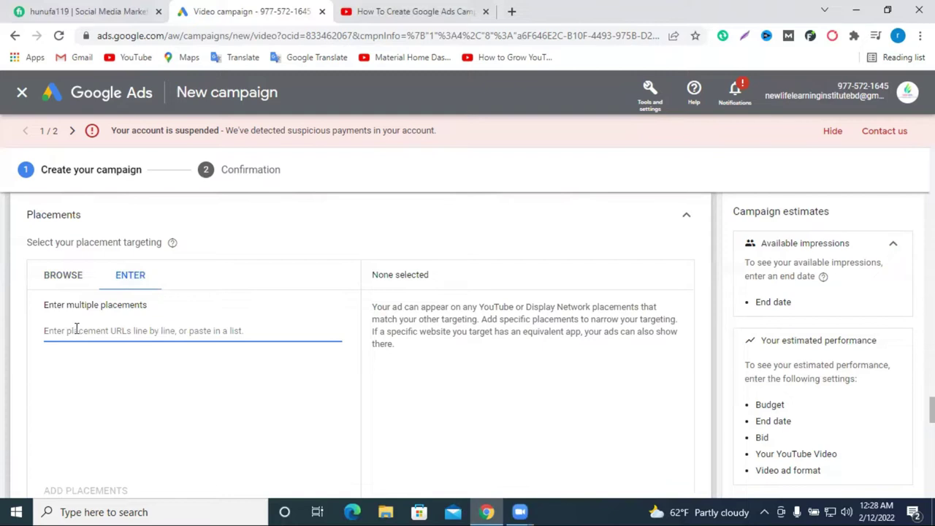
{"action": "left_click", "coordinate": [72, 281]}
{"action": "scroll", "coordinate": [158, 358], "scroll_direction": "up", "scroll_amount": 2}
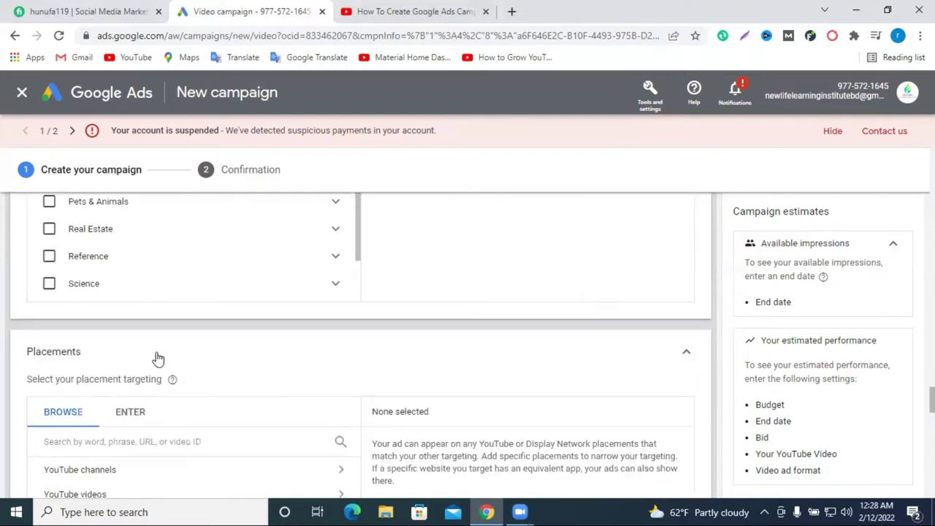
{"action": "left_click", "coordinate": [682, 353]}
{"action": "scroll", "coordinate": [401, 357], "scroll_direction": "down", "scroll_amount": 1}
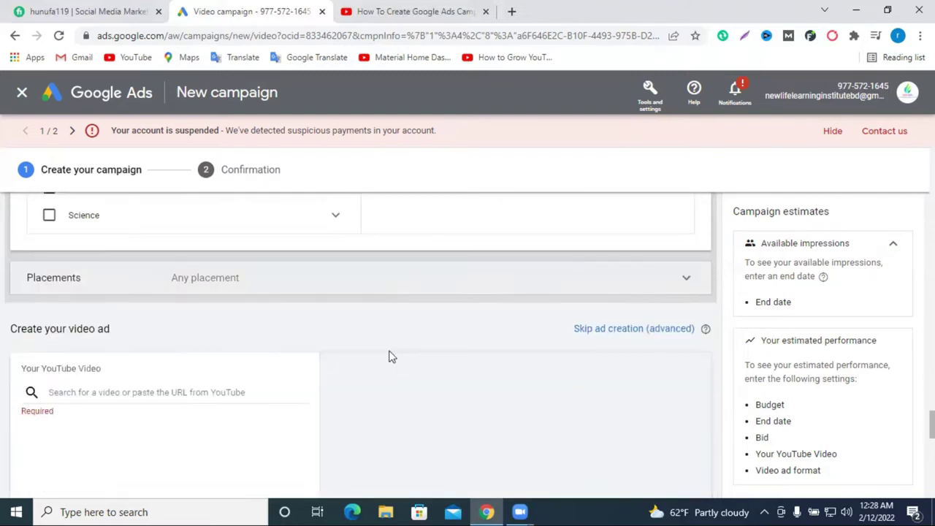
Copy the URL of the already open YouTube video "How To Create Google Ads Campaign for YouTube Video's".
{"action": "scroll", "coordinate": [178, 352], "scroll_direction": "up", "scroll_amount": 8}
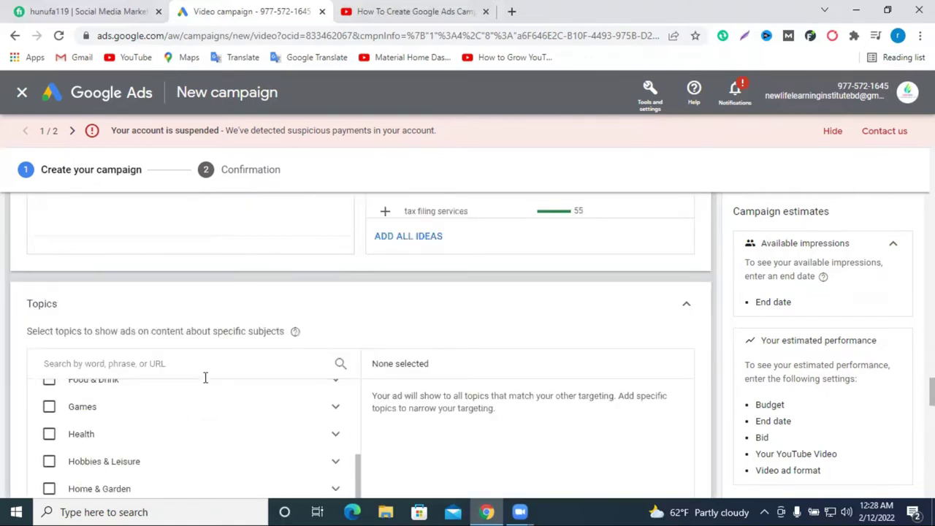
{"action": "scroll", "coordinate": [280, 401], "scroll_direction": "down", "scroll_amount": 10}
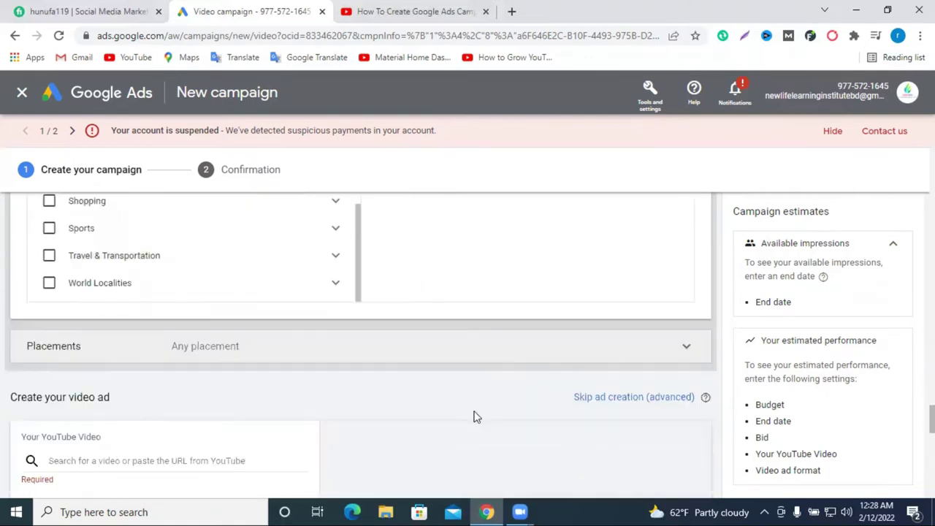
{"action": "scroll", "coordinate": [190, 386], "scroll_direction": "down", "scroll_amount": 3}
{"action": "scroll", "coordinate": [322, 388], "scroll_direction": "up", "scroll_amount": 1}
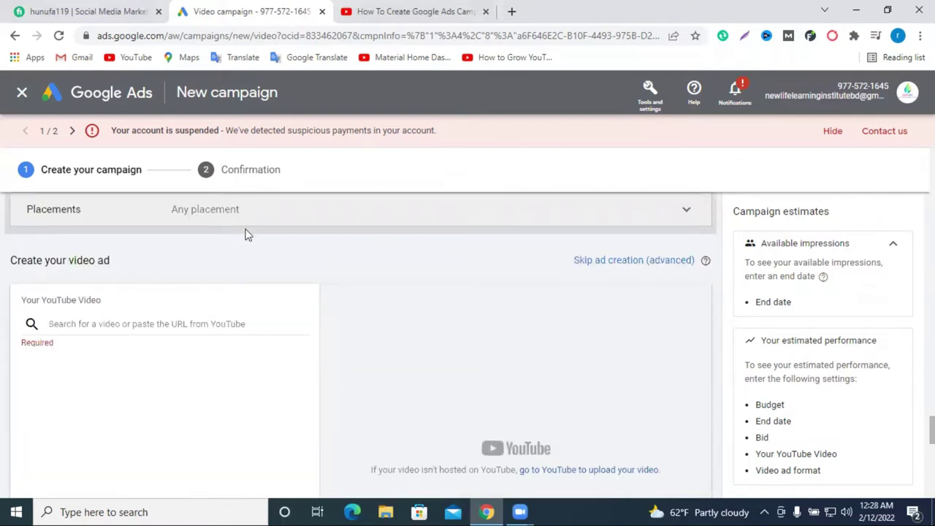
{"action": "left_click", "coordinate": [359, 9]}
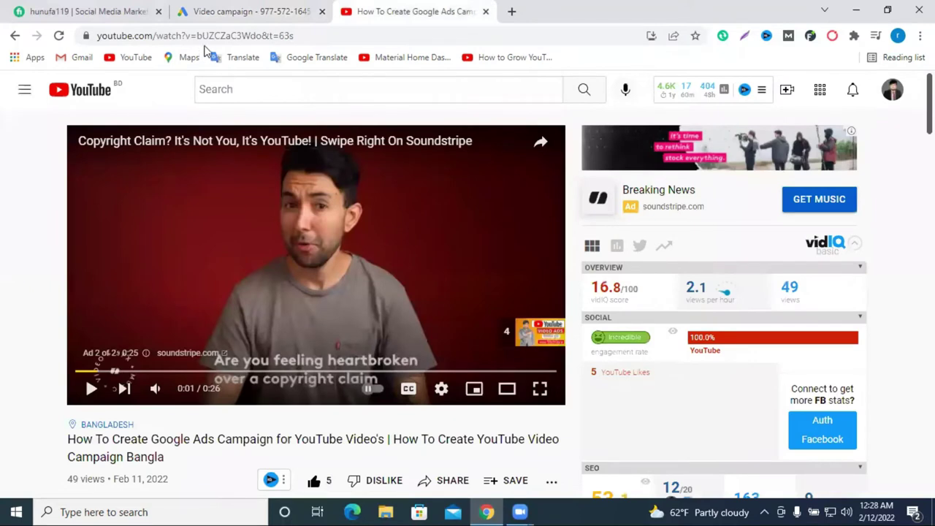
{"action": "left_click", "coordinate": [207, 35]}
{"action": "right_click", "coordinate": [207, 37]}
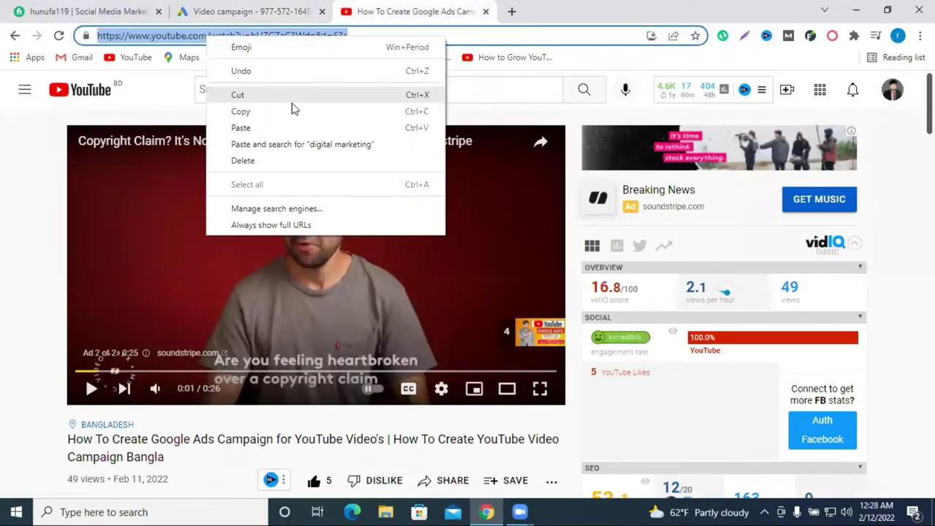
{"action": "left_click", "coordinate": [292, 111]}
Return to the Google Ads campaign and paste the copied YouTube URL as the video for the ad.
{"action": "left_click", "coordinate": [279, 7]}
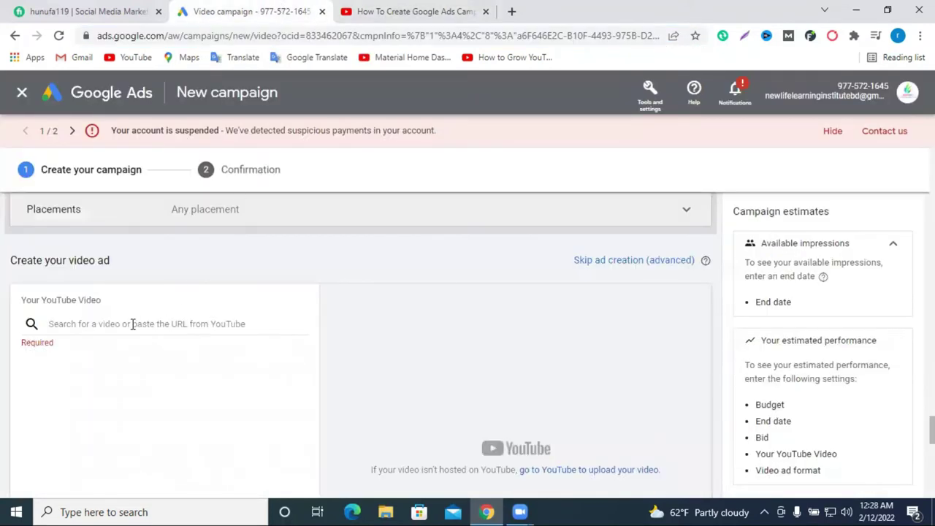
{"action": "left_click", "coordinate": [132, 325]}
{"action": "right_click", "coordinate": [132, 328]}
{"action": "left_click", "coordinate": [167, 215]}
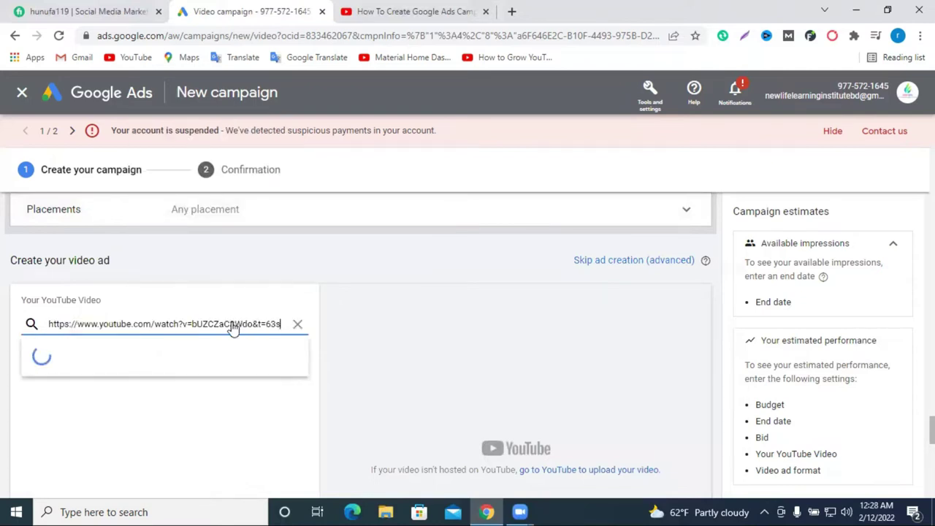
{"action": "scroll", "coordinate": [606, 422], "scroll_direction": "down", "scroll_amount": 3}
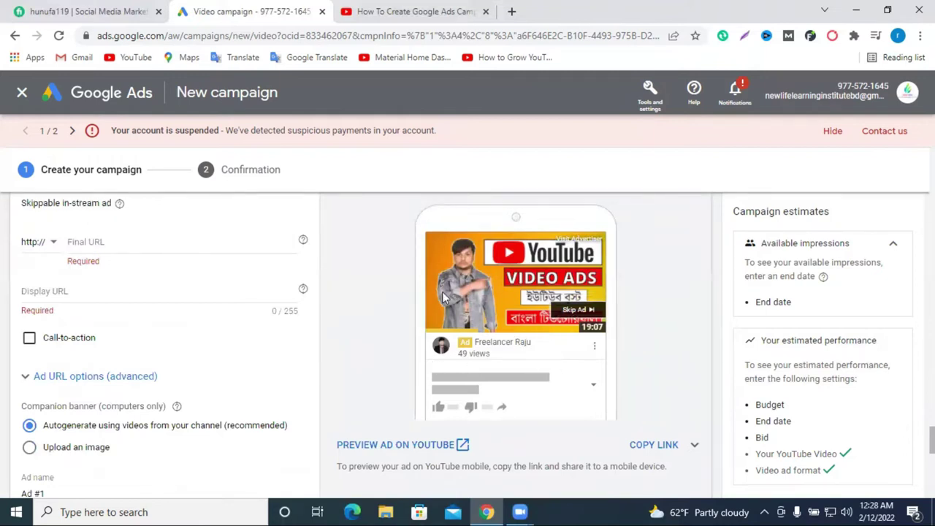
Copy the website address newlifelearninginstitutebd.com from a new browser tab for the video ad's final URL.
{"action": "scroll", "coordinate": [174, 358], "scroll_direction": "up", "scroll_amount": 1}
{"action": "left_click", "coordinate": [125, 312]}
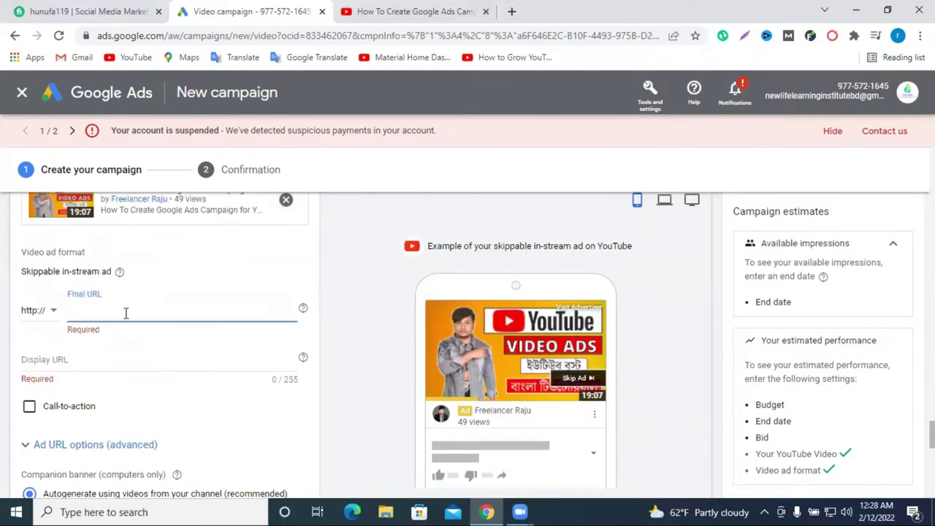
{"action": "scroll", "coordinate": [132, 336], "scroll_direction": "up", "scroll_amount": 1}
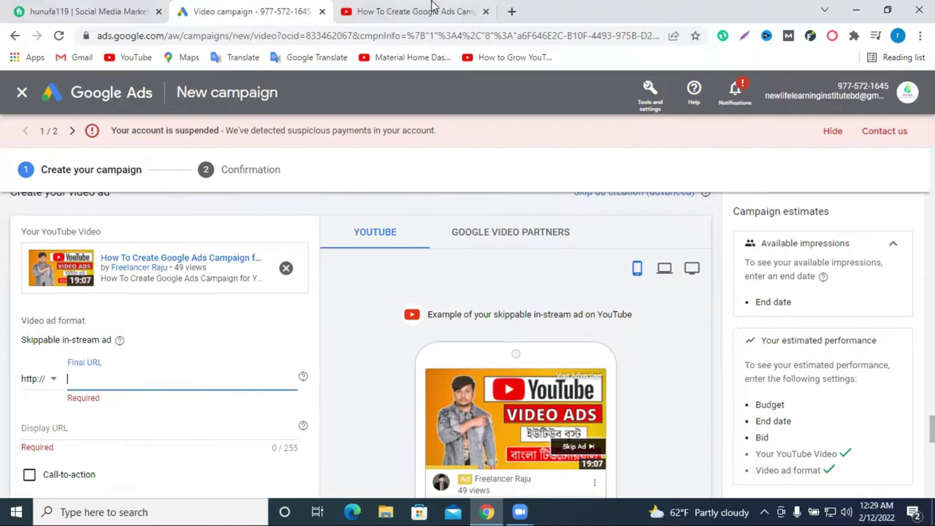
{"action": "left_click", "coordinate": [511, 11]}
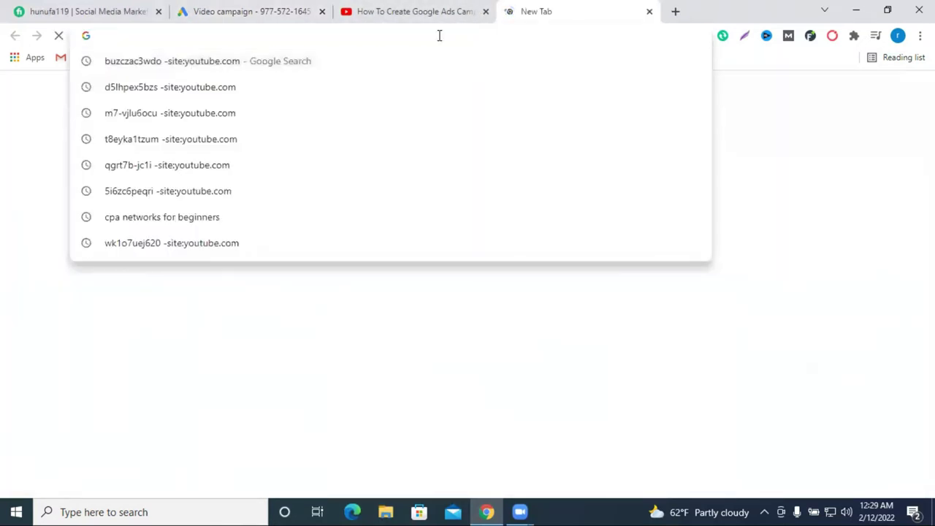
{"action": "type", "text": "ne"}
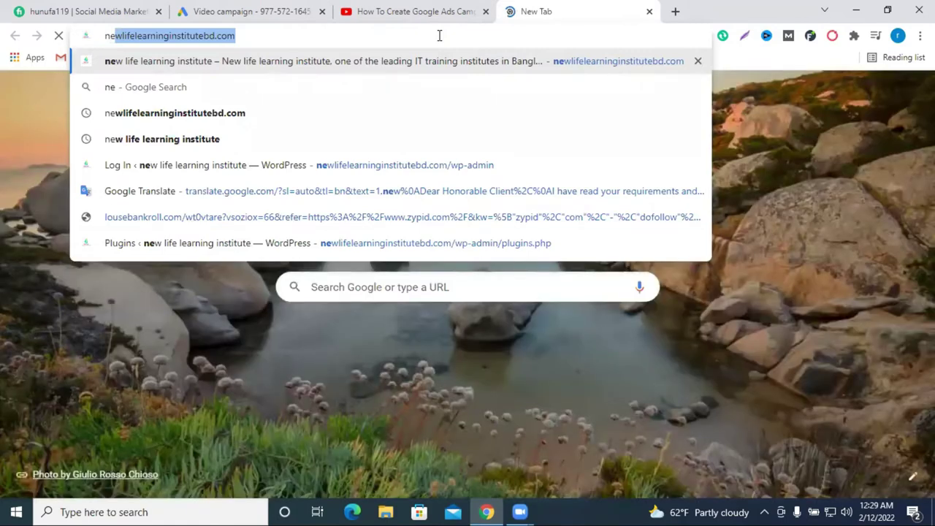
{"action": "key", "text": "ctrl+a"}
{"action": "right_click", "coordinate": [495, 91]}
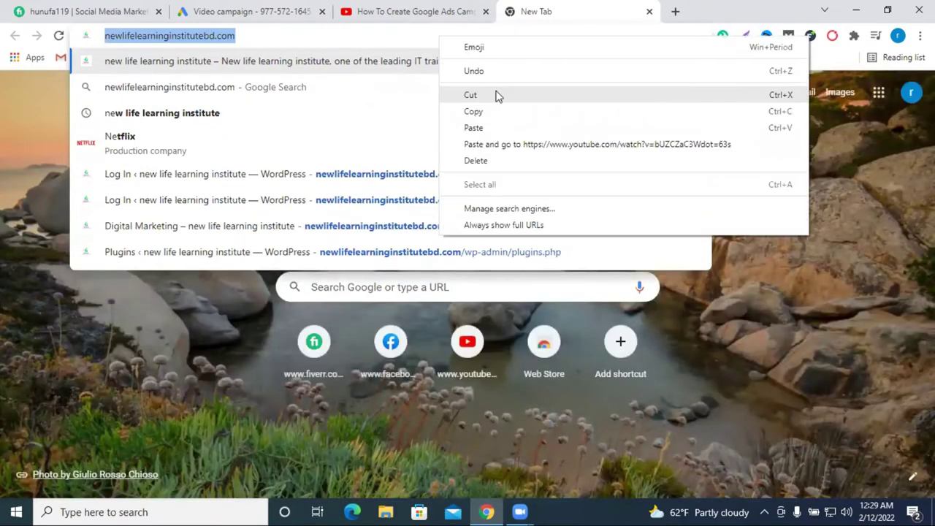
{"action": "left_click", "coordinate": [501, 107]}
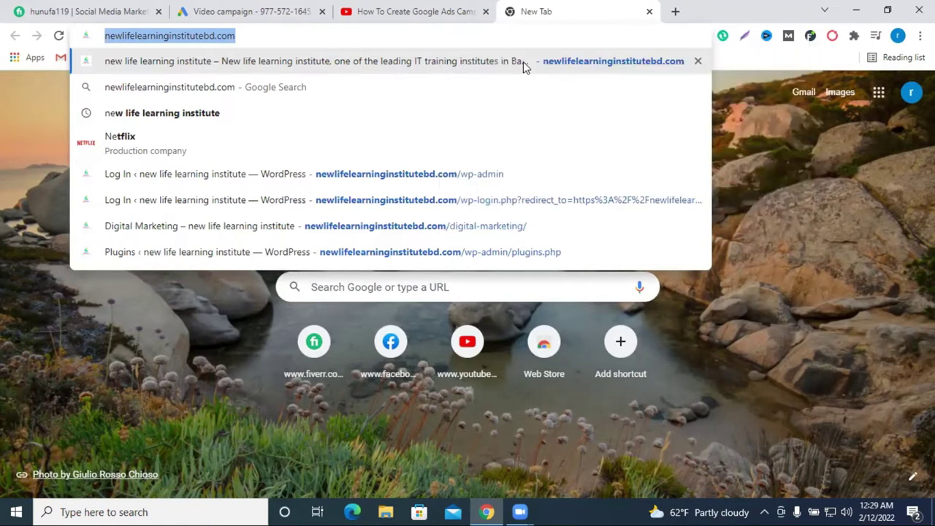
Open the newlifelearninginstitutebd.com website and look through its home page and course offerings.
{"action": "left_click", "coordinate": [523, 61]}
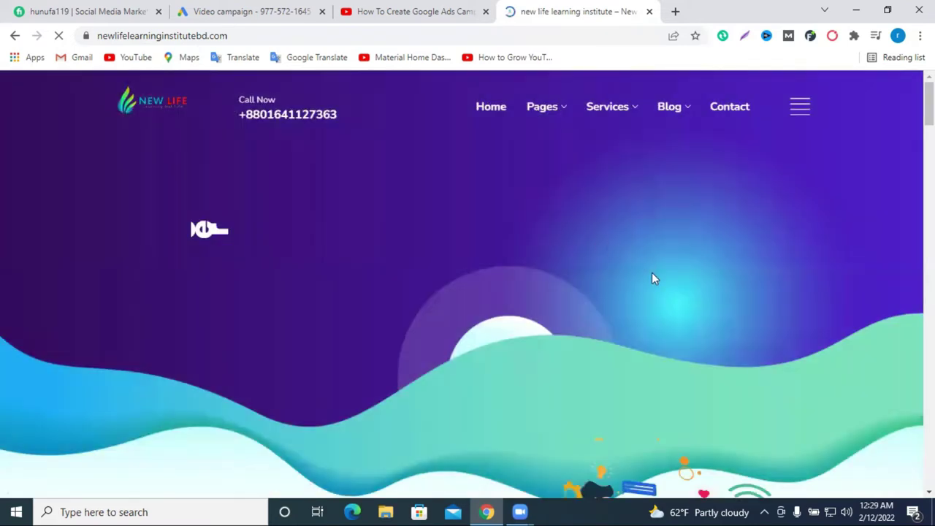
{"action": "scroll", "coordinate": [651, 273], "scroll_direction": "down", "scroll_amount": 3}
{"action": "scroll", "coordinate": [652, 272], "scroll_direction": "up", "scroll_amount": 3}
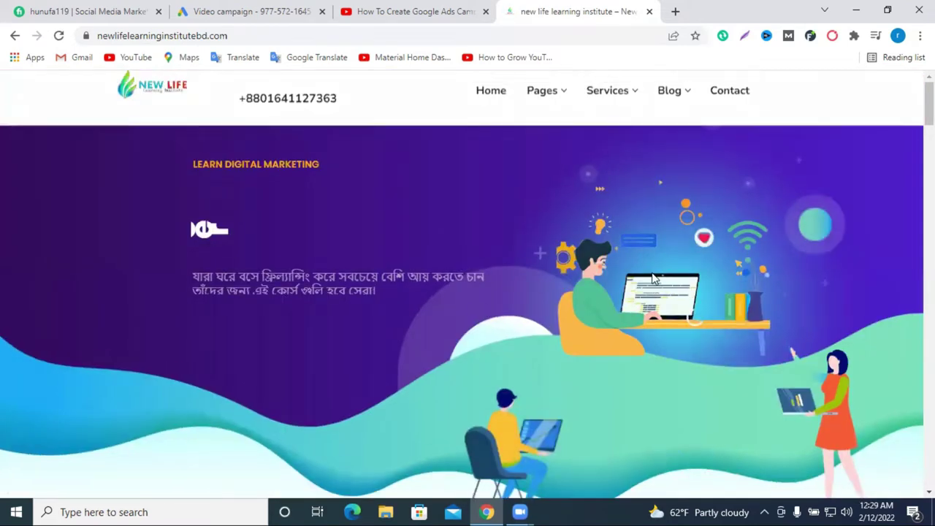
{"action": "scroll", "coordinate": [652, 277], "scroll_direction": "down", "scroll_amount": 5}
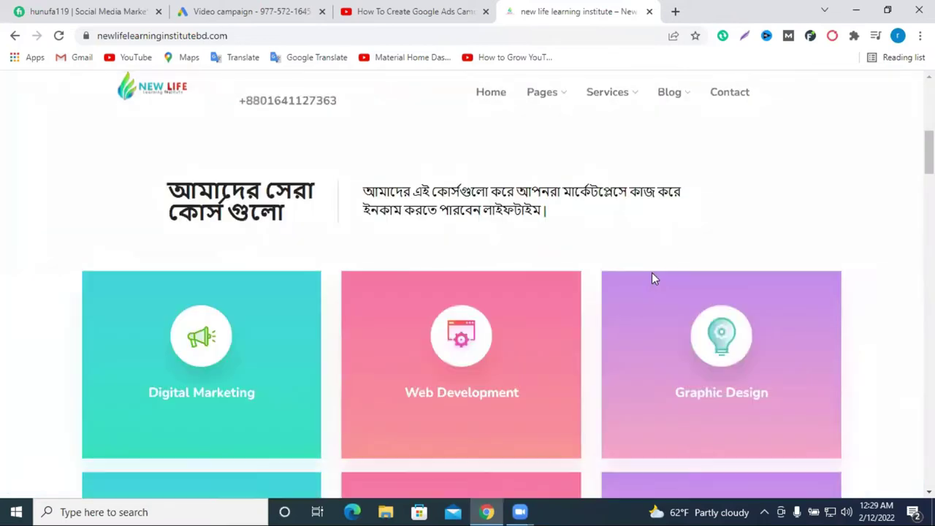
{"action": "scroll", "coordinate": [653, 277], "scroll_direction": "up", "scroll_amount": 5}
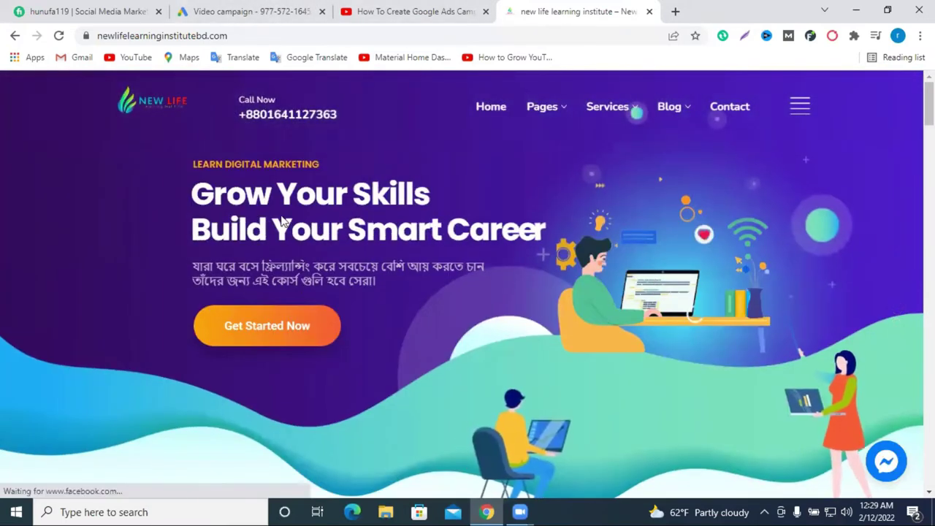
{"action": "scroll", "coordinate": [411, 292], "scroll_direction": "down", "scroll_amount": 10}
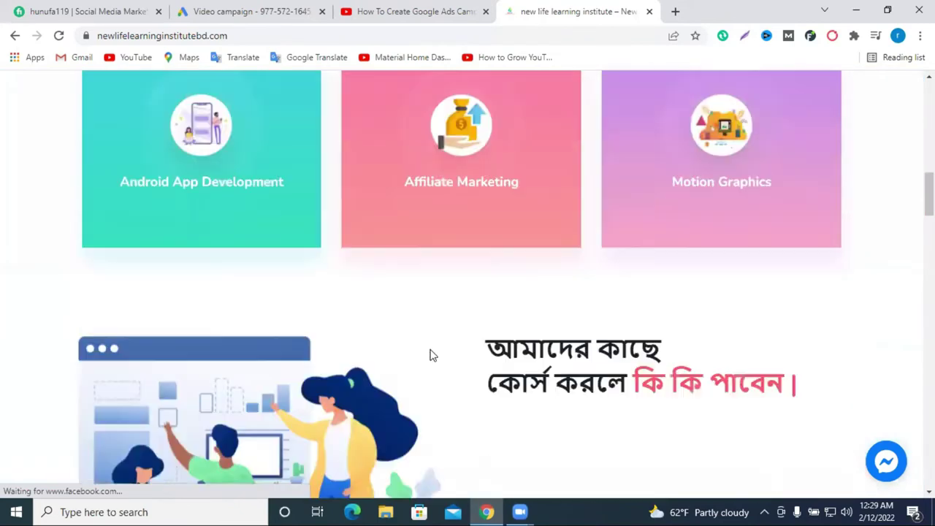
Return to the Google Ads campaign and paste the copied website address newlifelearninginstitutebd.com as the video ad's final URL.
{"action": "scroll", "coordinate": [430, 355], "scroll_direction": "down", "scroll_amount": 6}
{"action": "scroll", "coordinate": [448, 360], "scroll_direction": "down", "scroll_amount": 5}
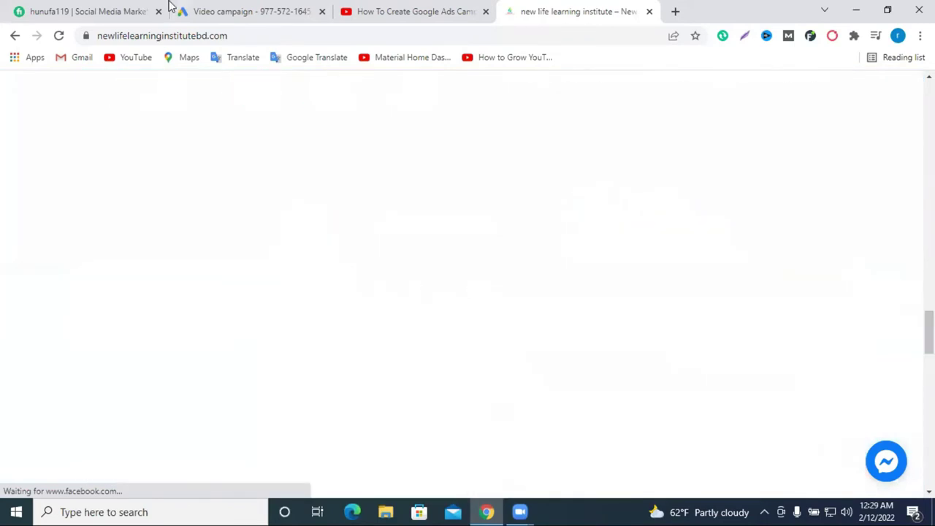
{"action": "left_click", "coordinate": [247, 11]}
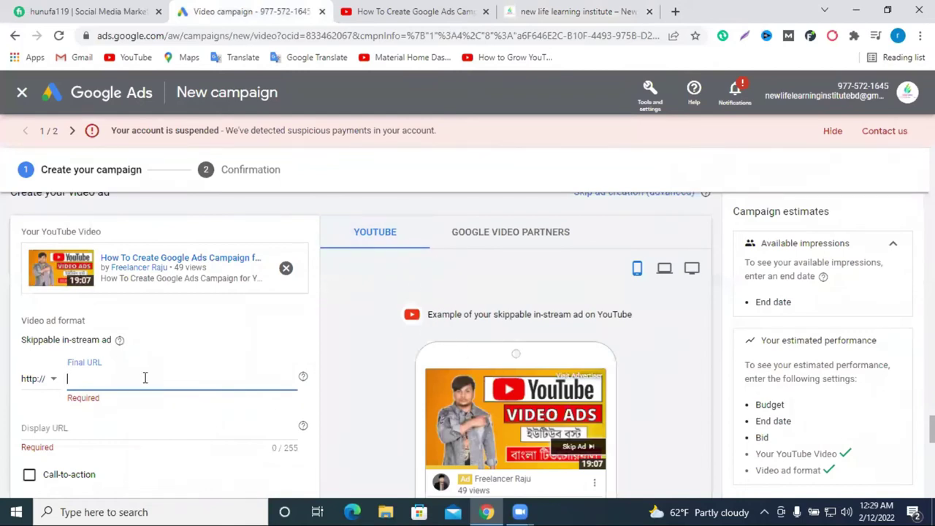
{"action": "right_click", "coordinate": [145, 378]}
{"action": "left_click", "coordinate": [177, 269]}
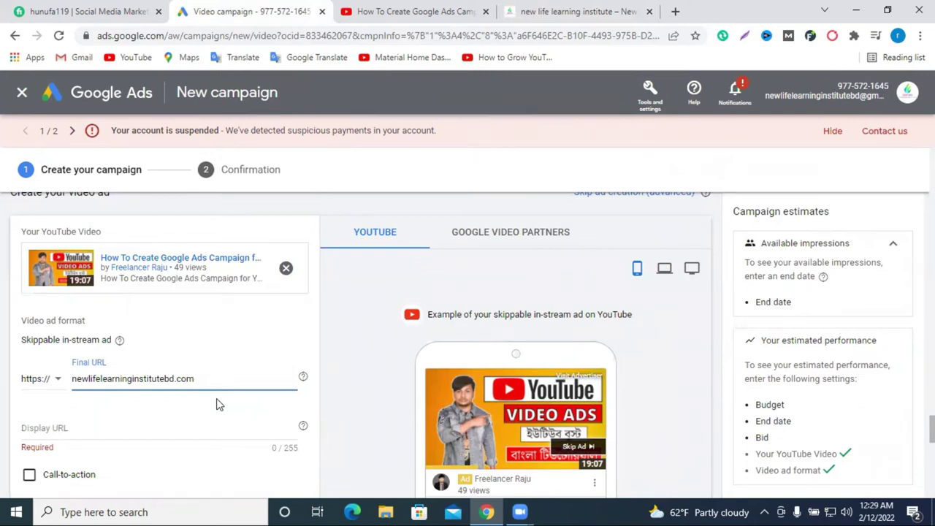
Paste newlifelearninginstitutebd.com as the video ad's display URL.
{"action": "scroll", "coordinate": [599, 355], "scroll_direction": "down", "scroll_amount": 2}
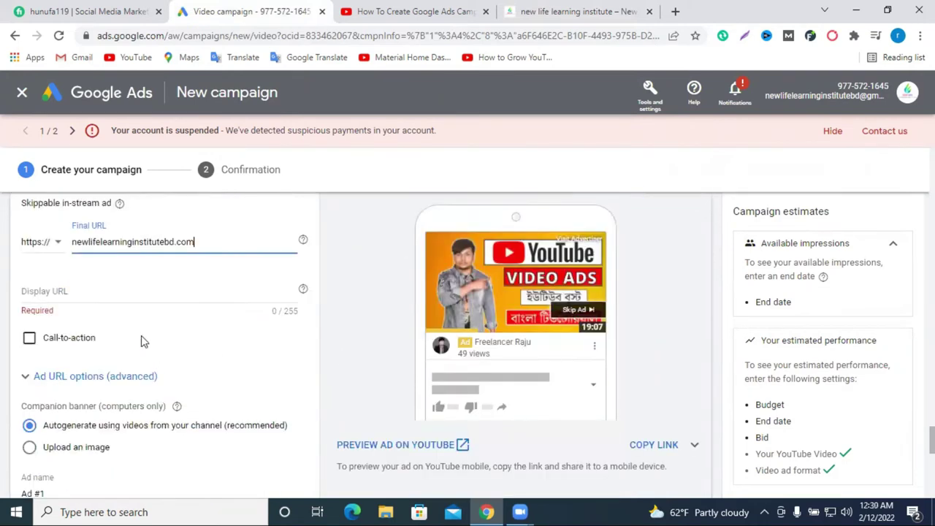
{"action": "left_click", "coordinate": [93, 294]}
{"action": "right_click", "coordinate": [92, 291]}
{"action": "left_click", "coordinate": [196, 332]}
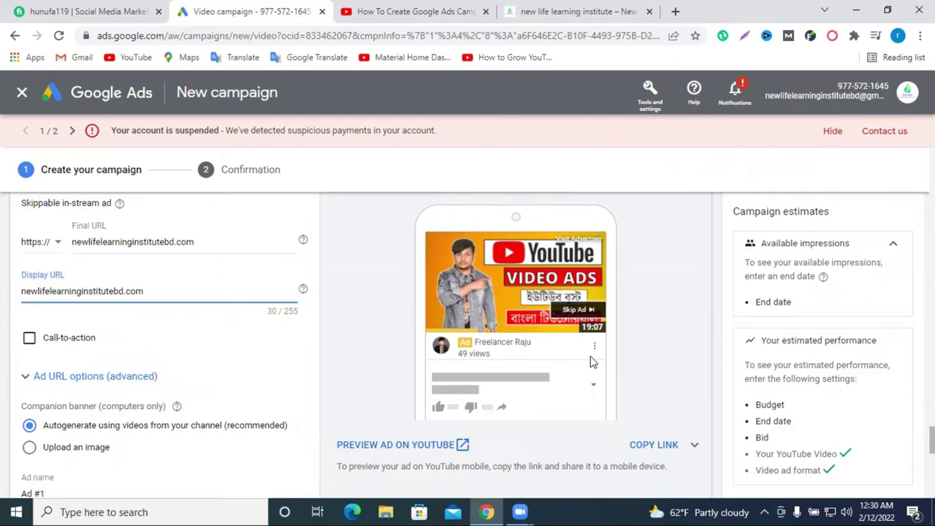
Try a "Play now" call-to-action on the video ad and turn the call-to-action off again.
{"action": "left_click", "coordinate": [29, 337]}
{"action": "left_click", "coordinate": [71, 378]}
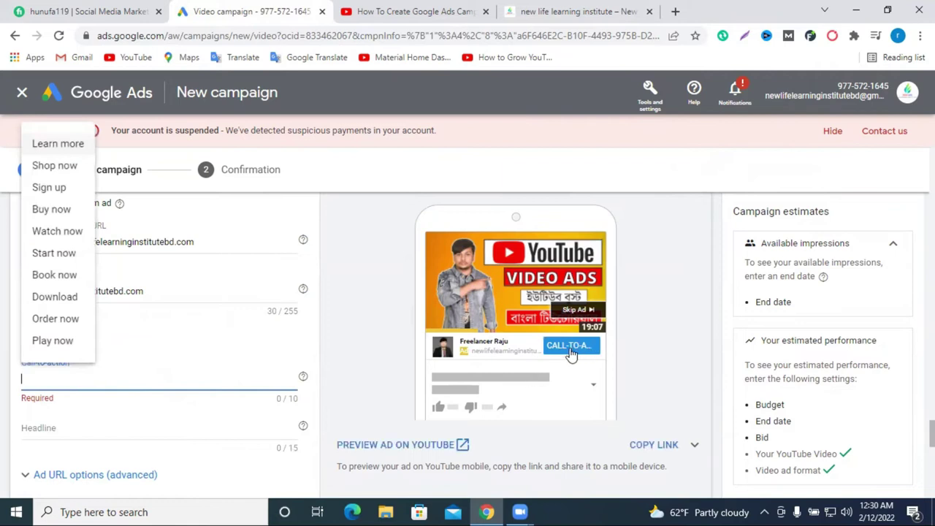
{"action": "left_click", "coordinate": [52, 341]}
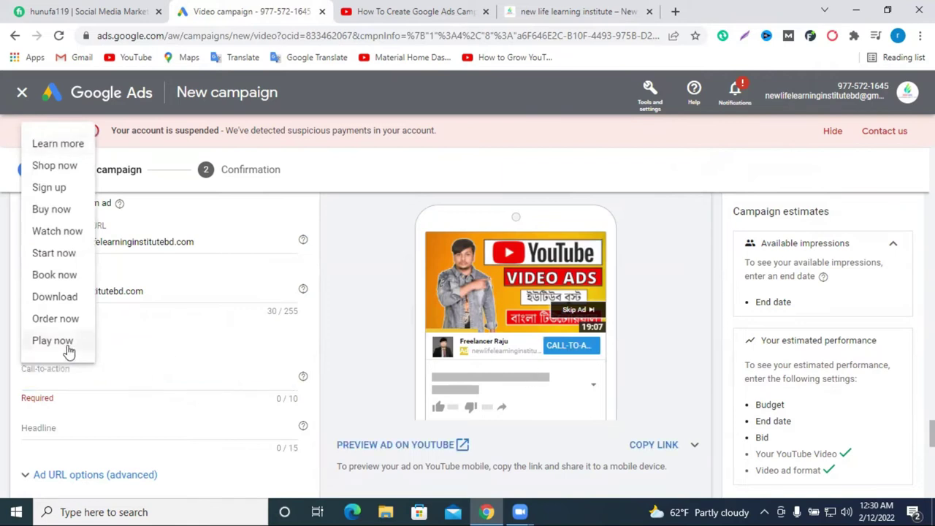
{"action": "left_click", "coordinate": [41, 378]}
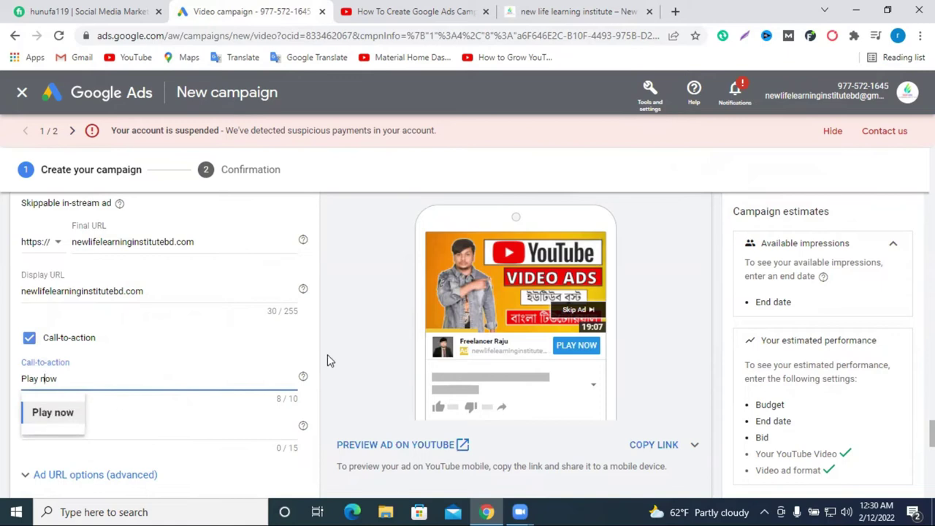
{"action": "left_click", "coordinate": [29, 338]}
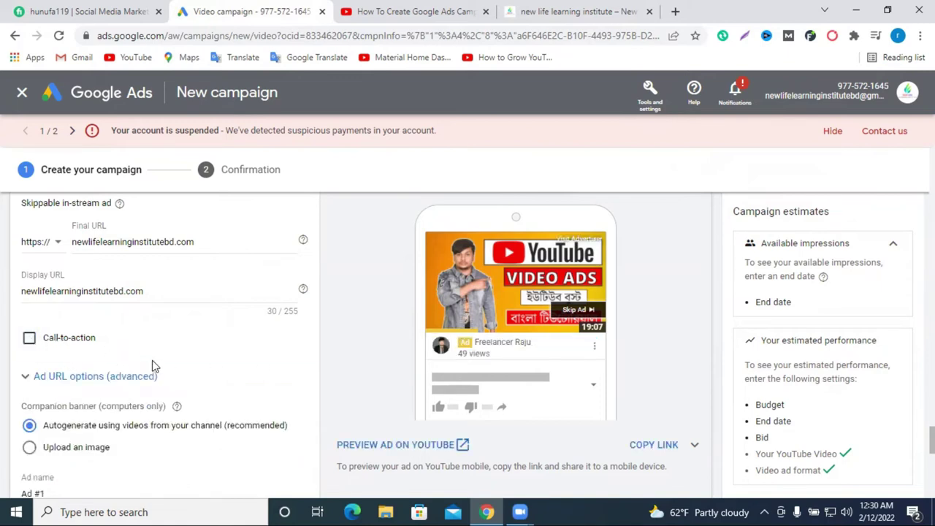
Enable the call-to-action again with the "Download" option, check it in the ad preview, and disable it.
{"action": "left_click", "coordinate": [31, 339]}
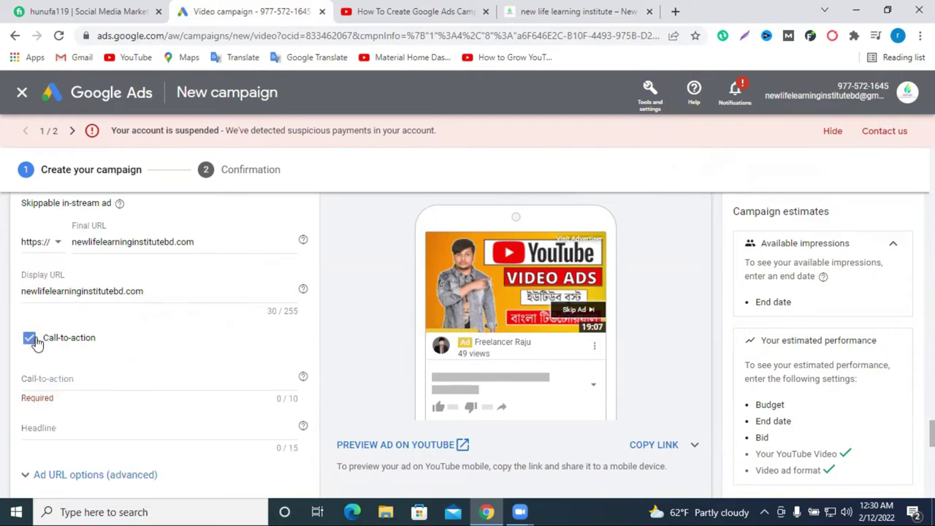
{"action": "left_click", "coordinate": [73, 378]}
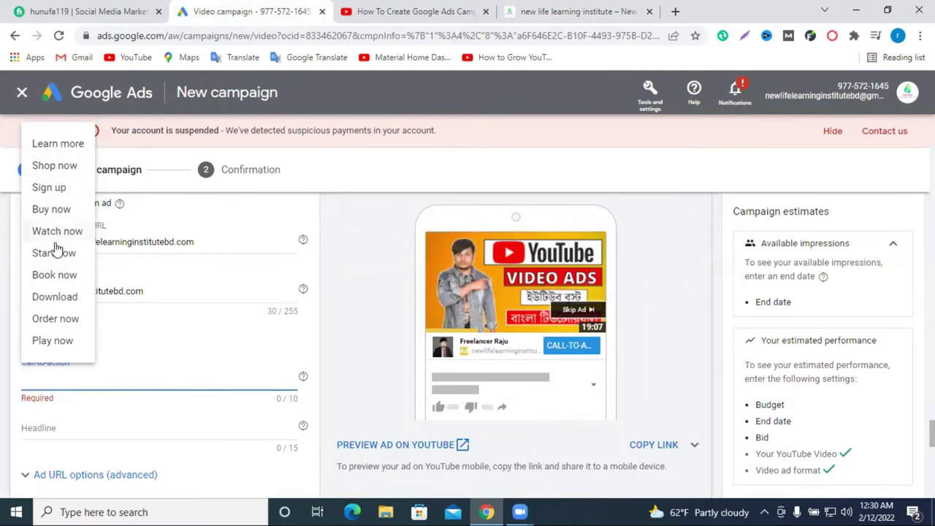
{"action": "left_click", "coordinate": [65, 297]}
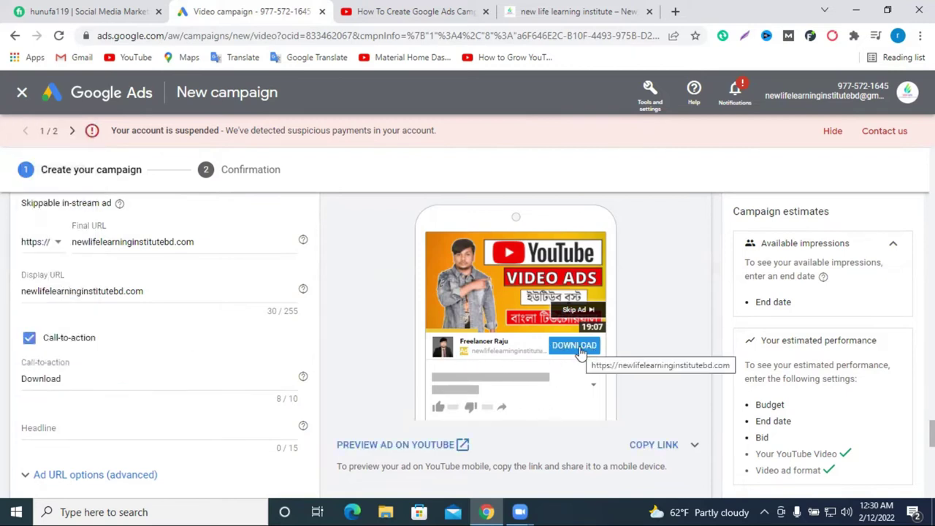
{"action": "left_click", "coordinate": [31, 340]}
Copy the first two sentences of the Web Development course description on the newlifelearninginstitutebd.com home page as text for the ad name.
{"action": "scroll", "coordinate": [73, 369], "scroll_direction": "down", "scroll_amount": 1}
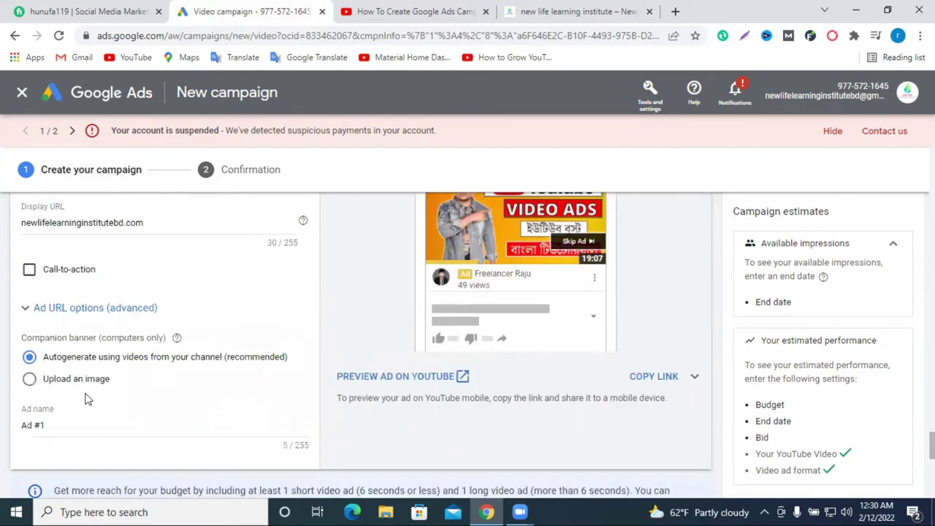
{"action": "triple_click", "coordinate": [87, 427]}
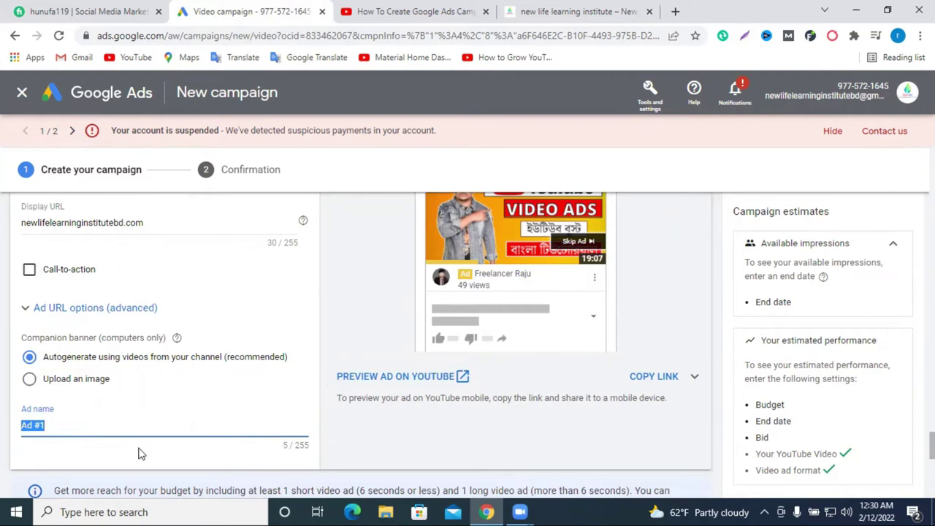
{"action": "triple_click", "coordinate": [88, 426]}
{"action": "left_click", "coordinate": [524, 11]}
{"action": "scroll", "coordinate": [432, 317], "scroll_direction": "up", "scroll_amount": 4}
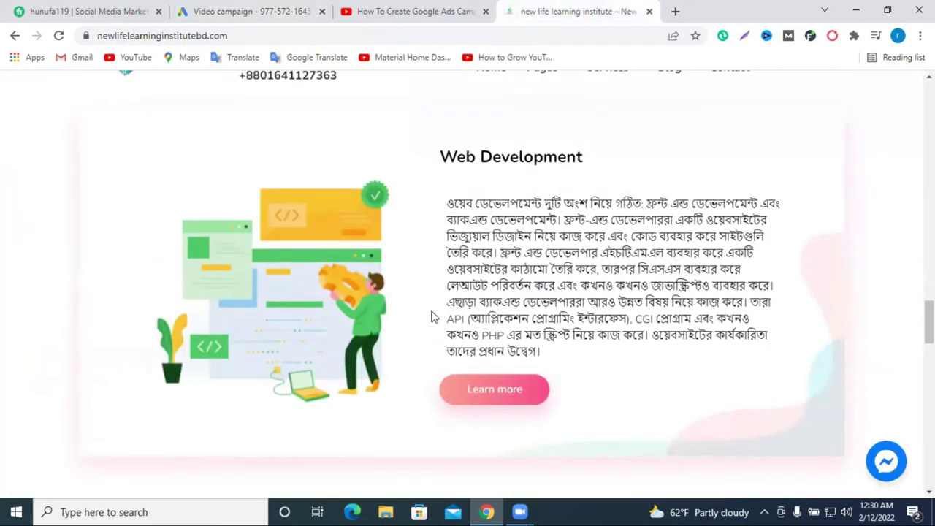
{"action": "scroll", "coordinate": [470, 312], "scroll_direction": "up", "scroll_amount": 15}
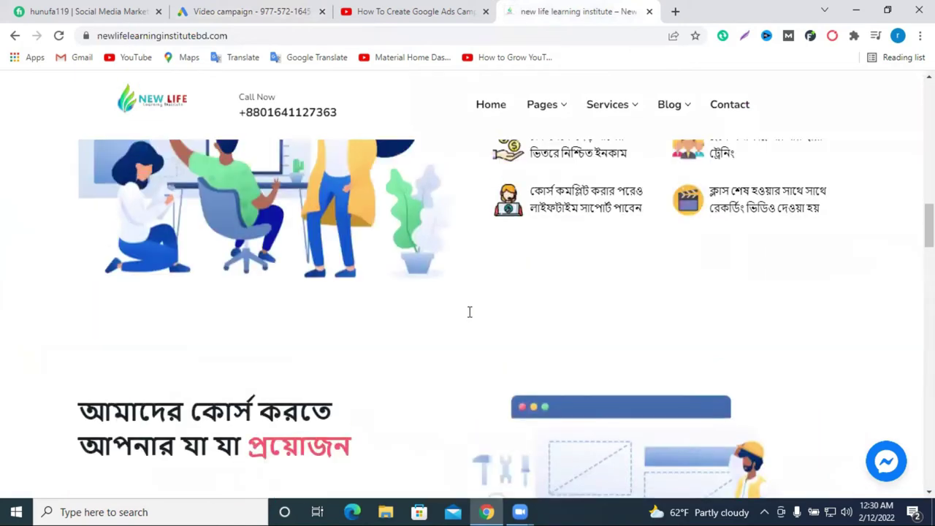
{"action": "scroll", "coordinate": [468, 312], "scroll_direction": "up", "scroll_amount": 2}
{"action": "scroll", "coordinate": [468, 312], "scroll_direction": "down", "scroll_amount": 5}
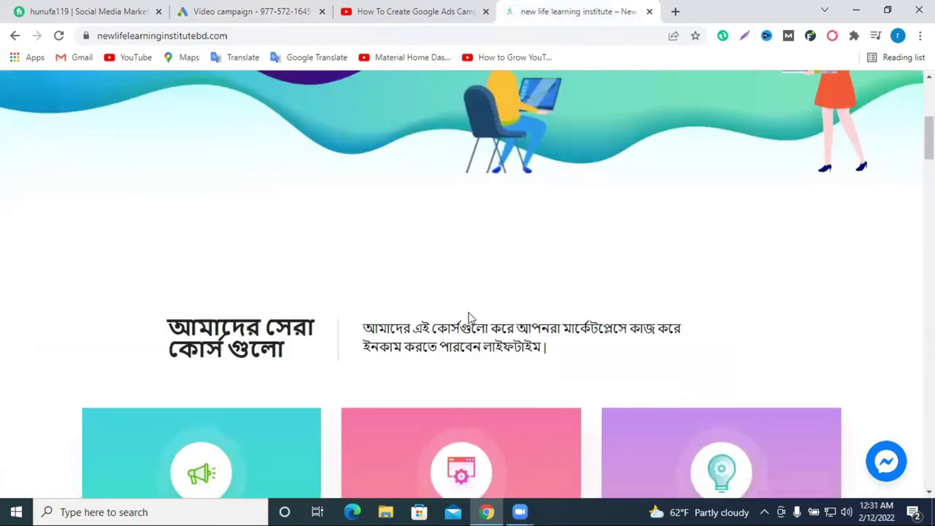
{"action": "scroll", "coordinate": [465, 337], "scroll_direction": "up", "scroll_amount": 3}
{"action": "scroll", "coordinate": [465, 338], "scroll_direction": "up", "scroll_amount": 2}
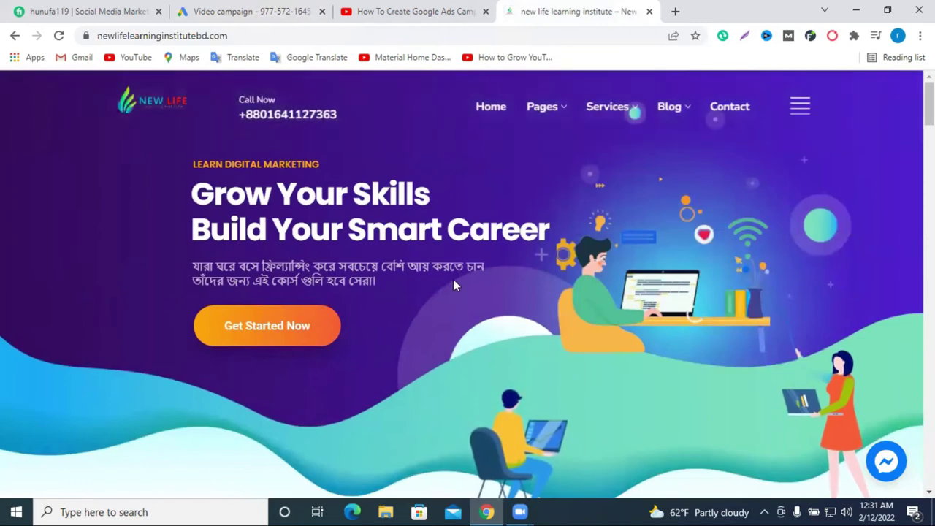
{"action": "scroll", "coordinate": [449, 282], "scroll_direction": "down", "scroll_amount": 2}
{"action": "scroll", "coordinate": [449, 283], "scroll_direction": "down", "scroll_amount": 15}
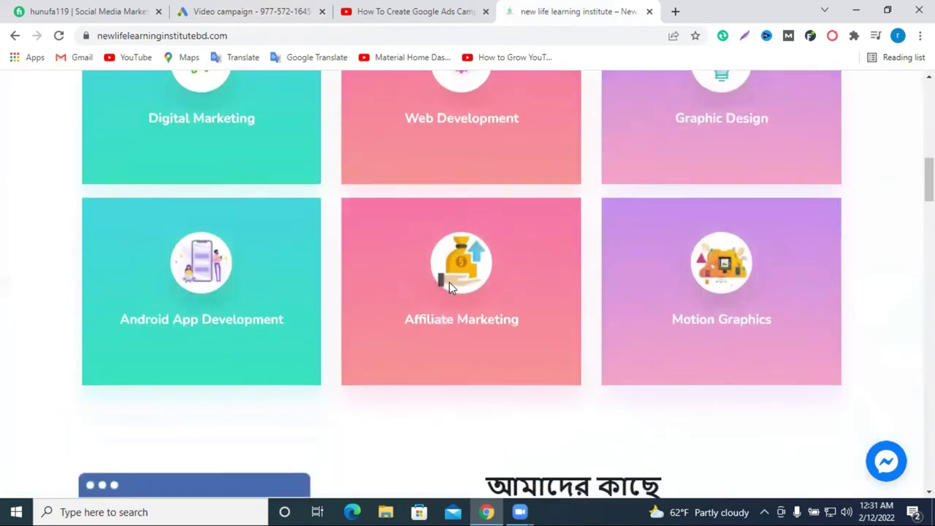
{"action": "scroll", "coordinate": [449, 287], "scroll_direction": "down", "scroll_amount": 10}
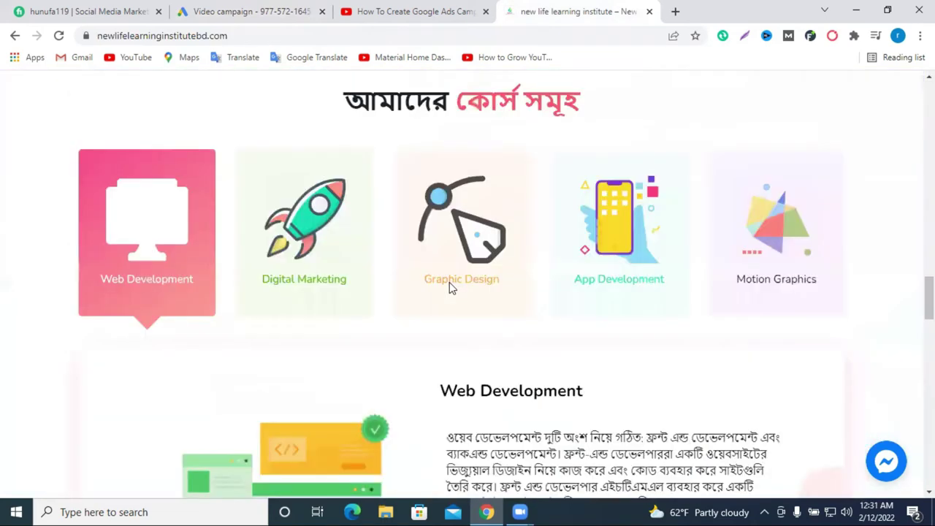
{"action": "left_click_drag", "start_coordinate": [447, 236], "coordinate": [495, 284]}
{"action": "right_click", "coordinate": [511, 286]}
{"action": "left_click", "coordinate": [522, 294]}
Return to the Google Ads campaign and replace the ad name with the two copied Web Development sentences.
{"action": "left_click", "coordinate": [234, 9]}
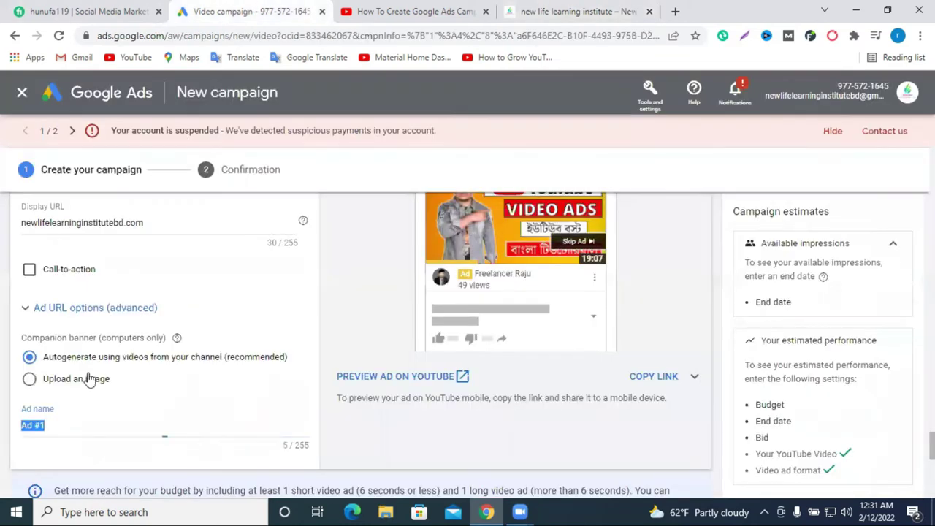
{"action": "right_click", "coordinate": [66, 423]}
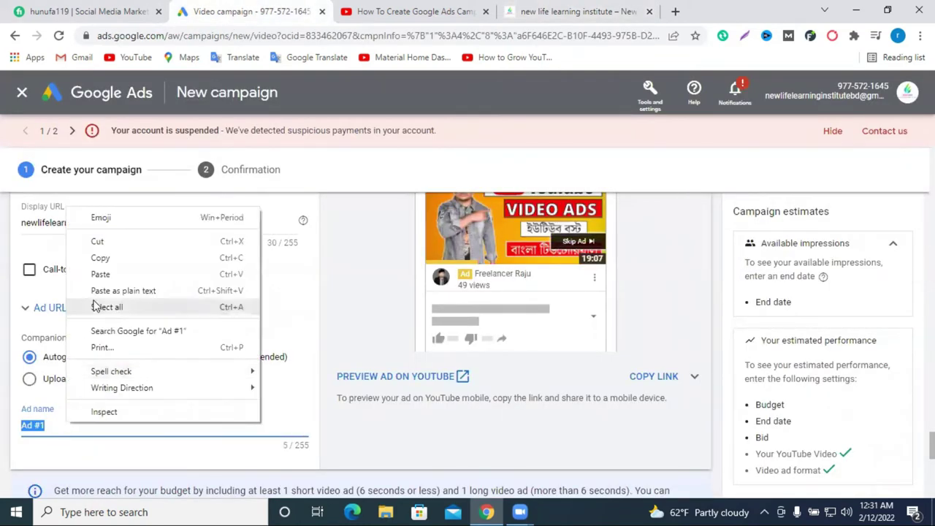
{"action": "left_click", "coordinate": [124, 275]}
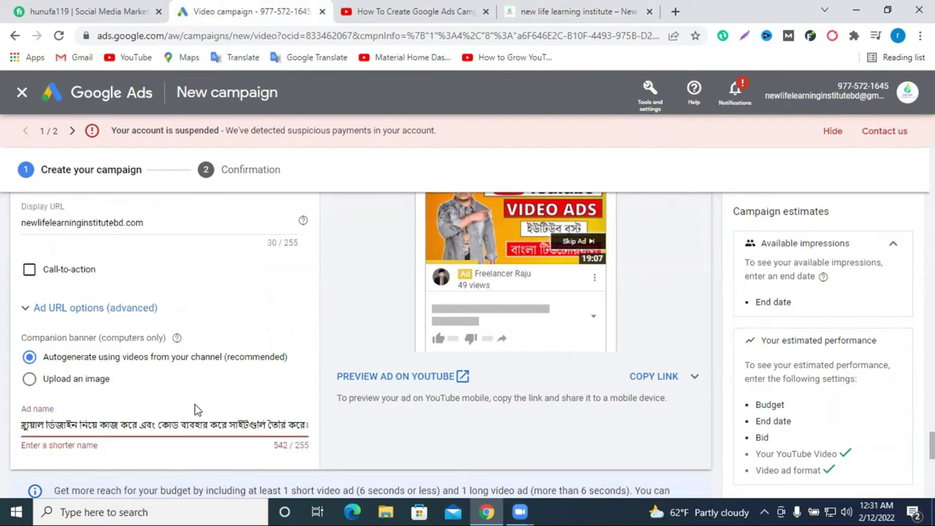
Copy only the first sentence of the Web Development description from the newlifelearninginstitutebd.com website.
{"action": "left_click", "coordinate": [510, 10]}
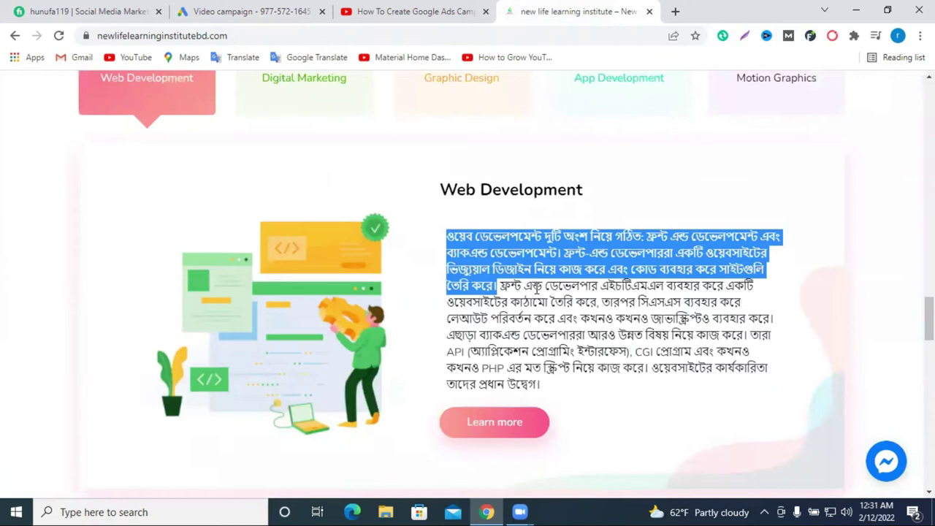
{"action": "left_click", "coordinate": [537, 289]}
{"action": "left_click_drag", "start_coordinate": [564, 248], "coordinate": [428, 253]}
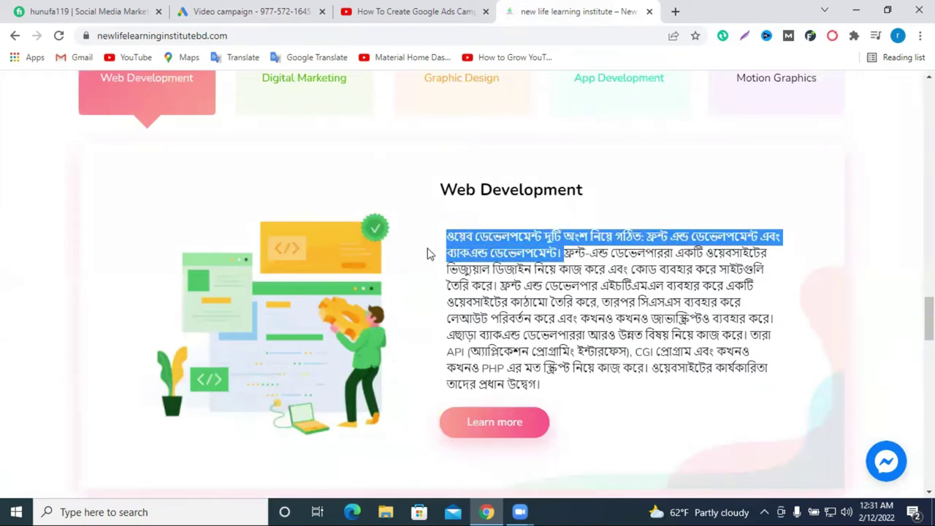
{"action": "right_click", "coordinate": [486, 234]}
{"action": "left_click", "coordinate": [522, 248]}
Replace the ad name in the Google Ads campaign with the single copied Web Development sentence.
{"action": "left_click", "coordinate": [233, 9]}
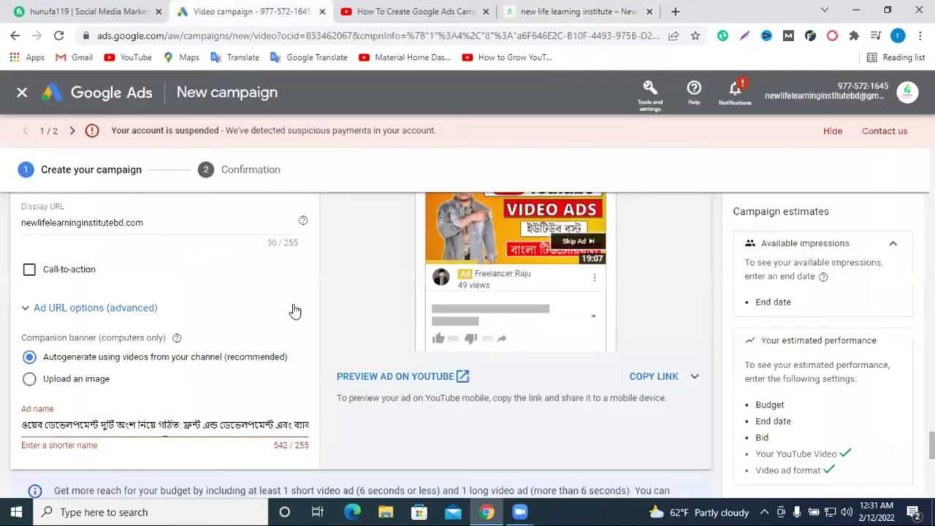
{"action": "triple_click", "coordinate": [208, 424]}
{"action": "right_click", "coordinate": [209, 424]}
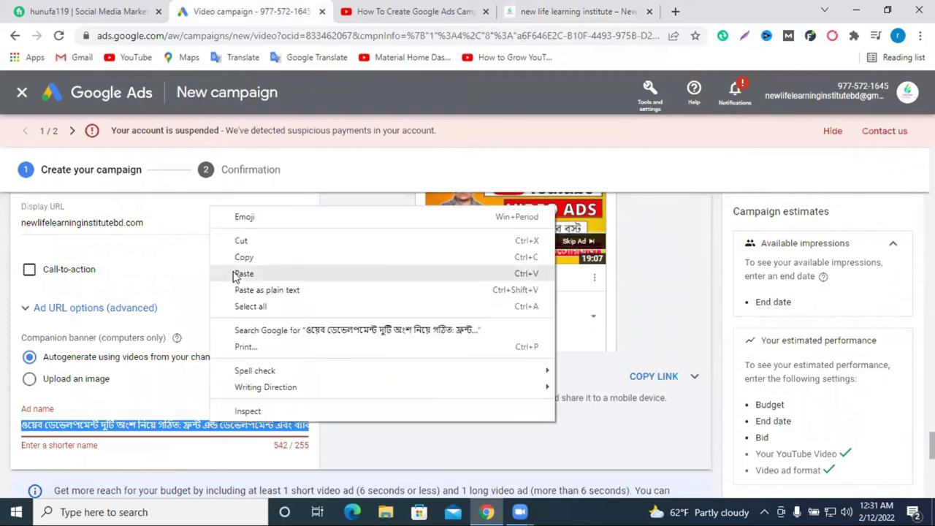
{"action": "left_click", "coordinate": [243, 273]}
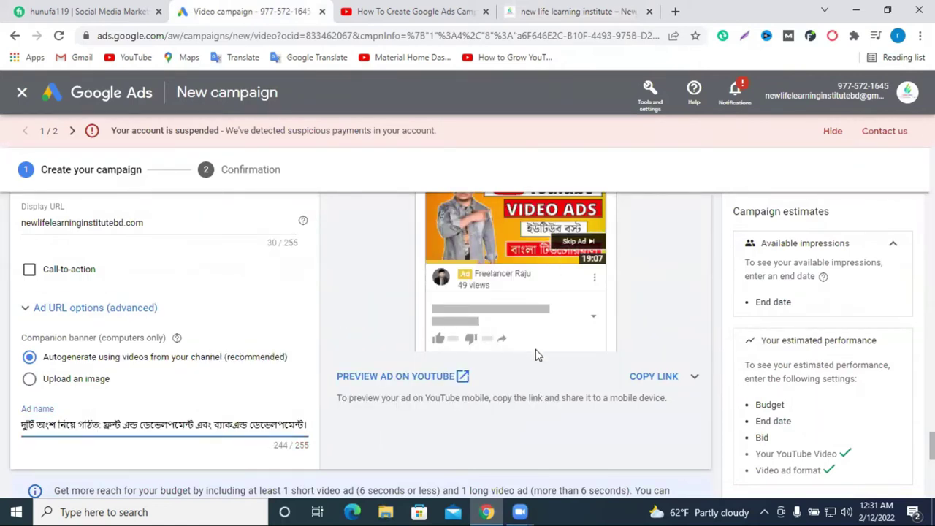
Check the ad preview and the surrounding ad settings, and clear the pasted text from the ad name.
{"action": "scroll", "coordinate": [535, 354], "scroll_direction": "up", "scroll_amount": 2}
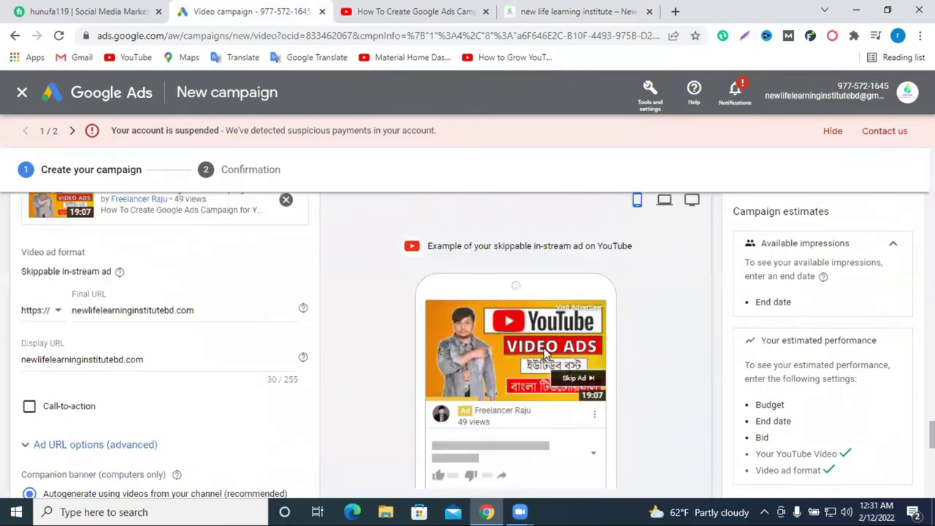
{"action": "scroll", "coordinate": [222, 388], "scroll_direction": "down", "scroll_amount": 2}
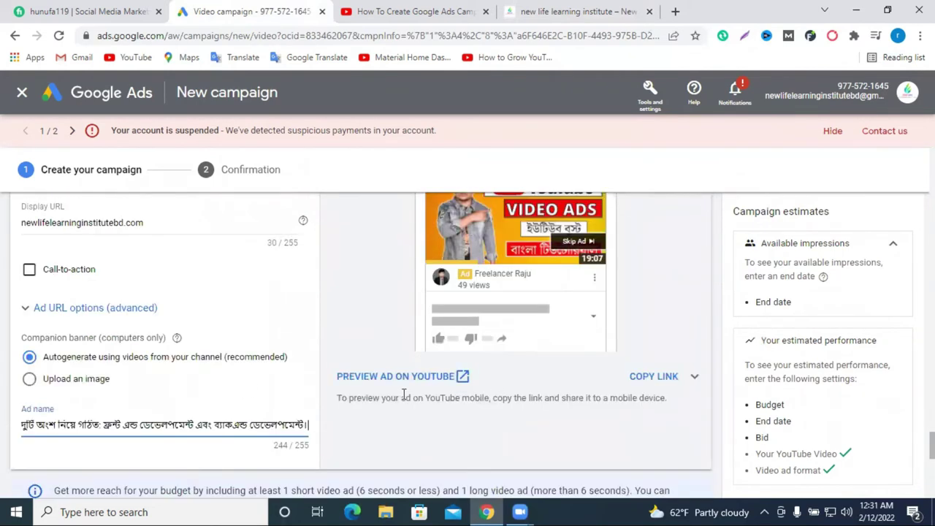
{"action": "scroll", "coordinate": [479, 322], "scroll_direction": "down", "scroll_amount": 3}
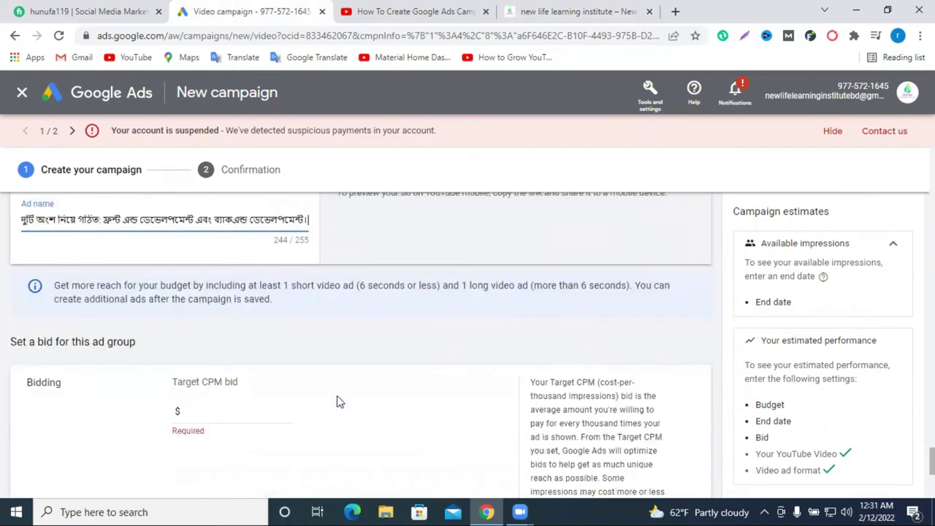
{"action": "scroll", "coordinate": [176, 390], "scroll_direction": "up", "scroll_amount": 2}
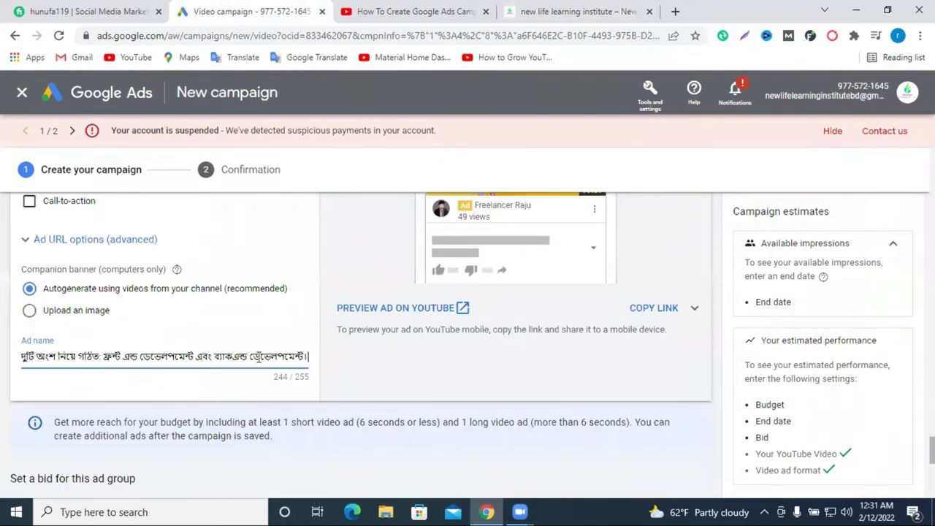
{"action": "scroll", "coordinate": [573, 361], "scroll_direction": "up", "scroll_amount": 2}
{"action": "scroll", "coordinate": [139, 449], "scroll_direction": "down", "scroll_amount": 1}
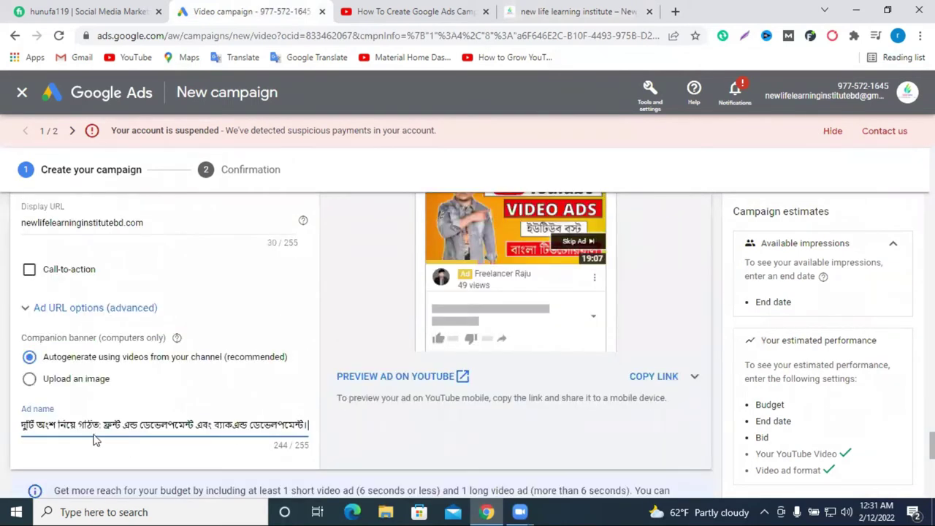
{"action": "triple_click", "coordinate": [102, 428]}
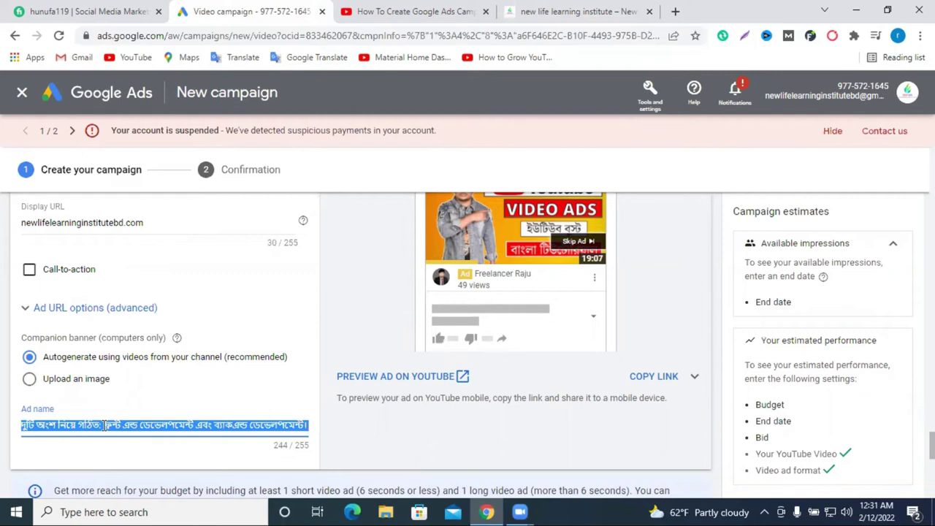
{"action": "key", "text": "BackSpace"}
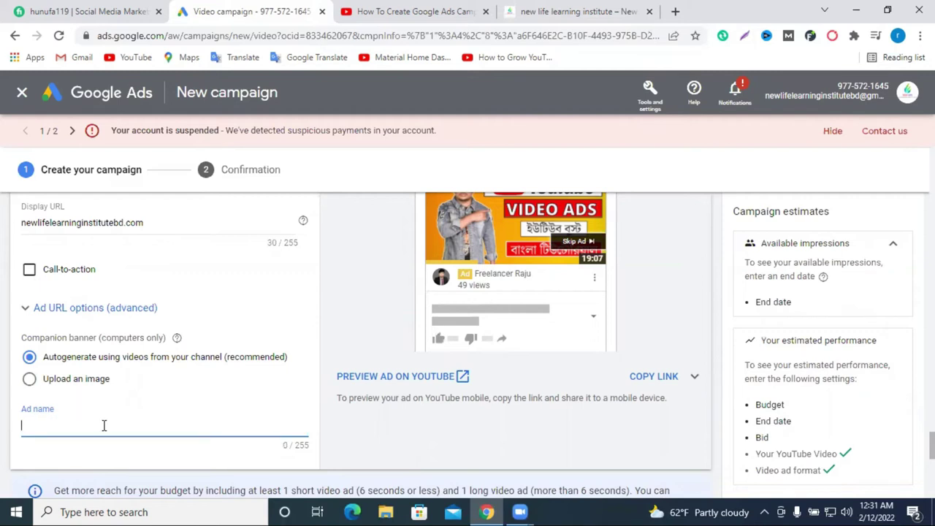
Name the ad "best digital marketing institute".
{"action": "type", "text": "best digital marketing"}
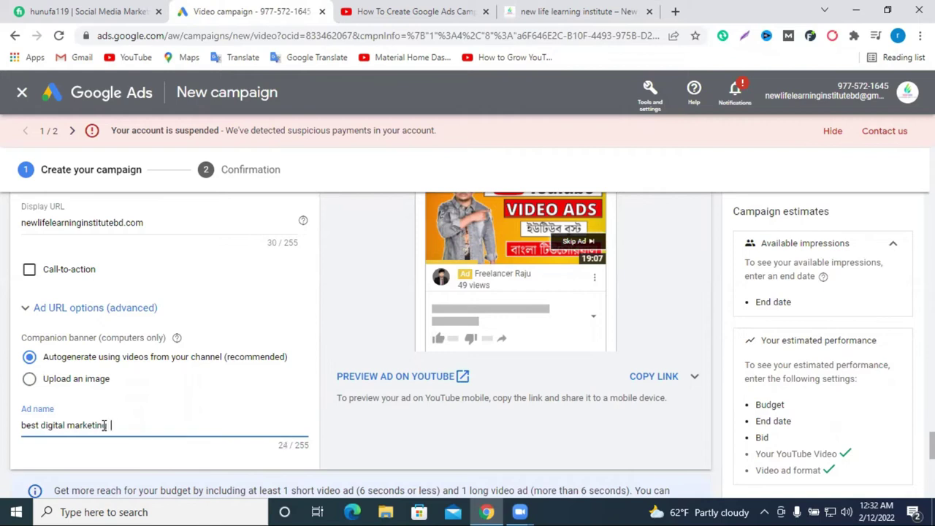
{"action": "type", "text": "institute"}
Set the ad group's Target CPM bid to $2.00.
{"action": "scroll", "coordinate": [114, 425], "scroll_direction": "down", "scroll_amount": 2}
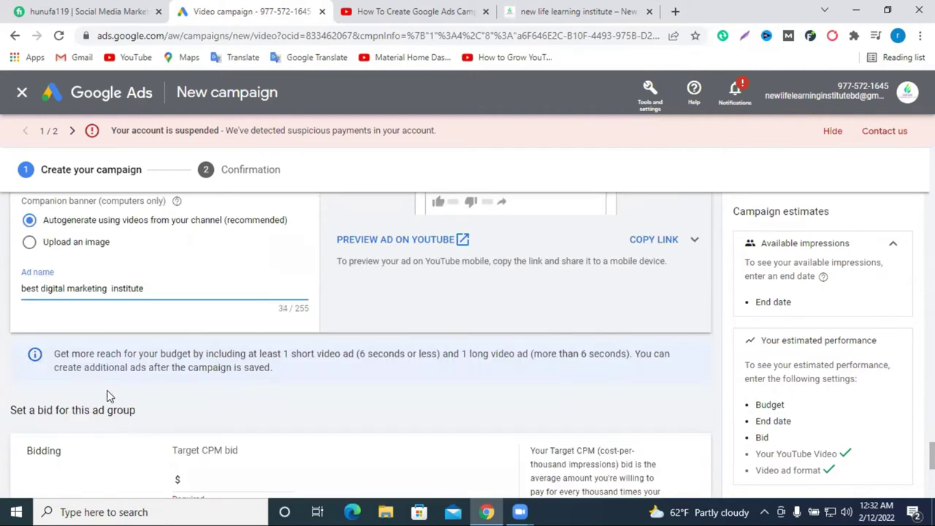
{"action": "scroll", "coordinate": [120, 361], "scroll_direction": "down", "scroll_amount": 1}
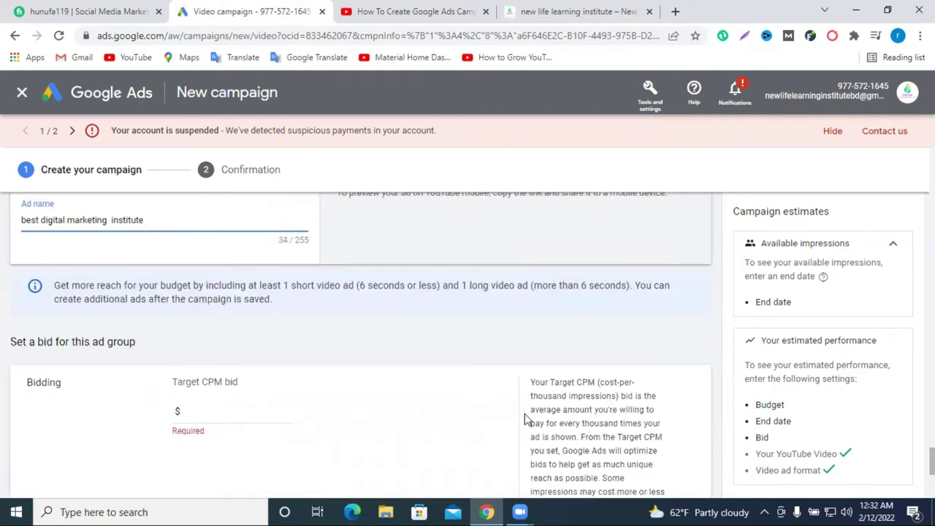
{"action": "scroll", "coordinate": [524, 418], "scroll_direction": "down", "scroll_amount": 1}
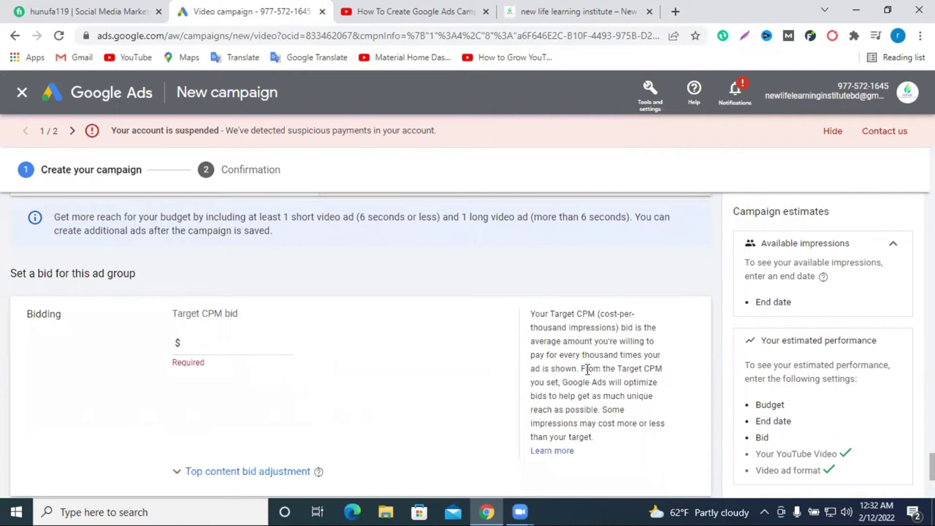
{"action": "scroll", "coordinate": [219, 363], "scroll_direction": "down", "scroll_amount": 3}
{"action": "scroll", "coordinate": [219, 363], "scroll_direction": "up", "scroll_amount": 3}
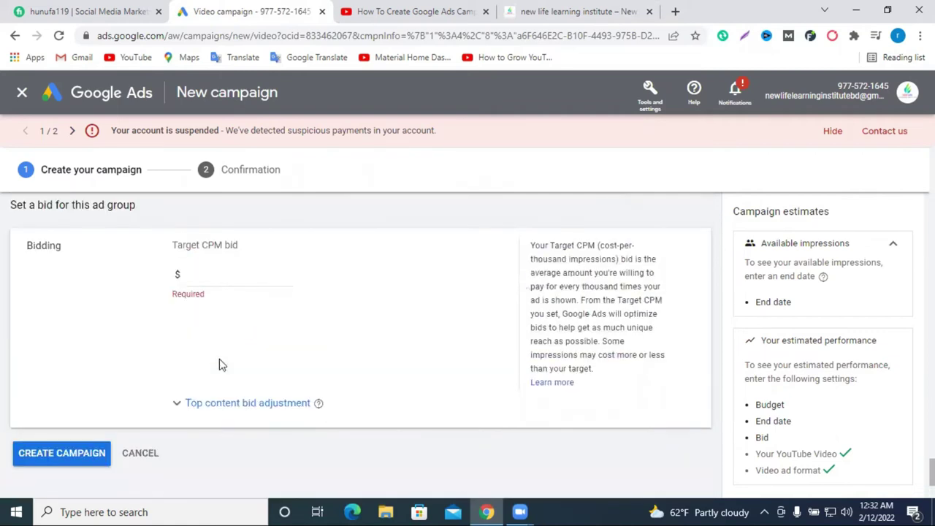
{"action": "left_click", "coordinate": [205, 341]}
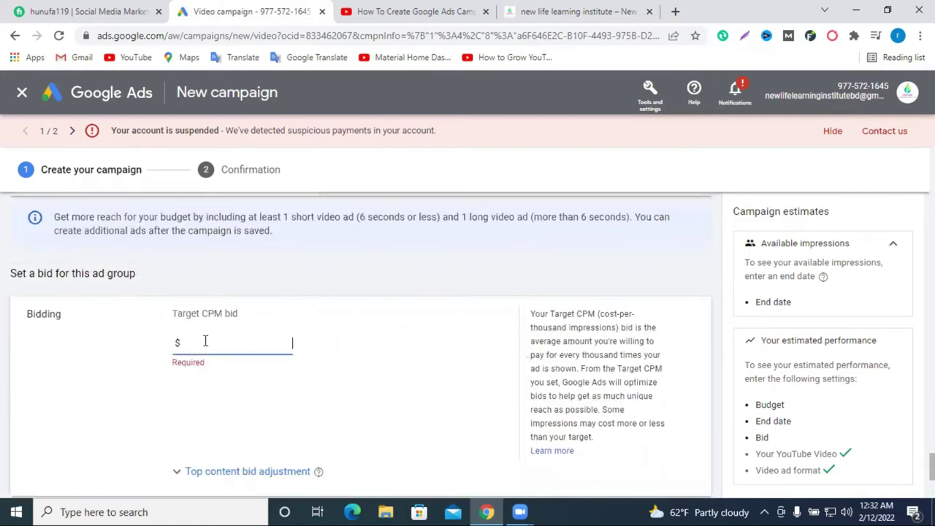
{"action": "type", "text": "2.00"}
{"action": "scroll", "coordinate": [481, 384], "scroll_direction": "up", "scroll_amount": 2}
{"action": "scroll", "coordinate": [480, 384], "scroll_direction": "down", "scroll_amount": 3}
{"action": "scroll", "coordinate": [480, 385], "scroll_direction": "up", "scroll_amount": 1}
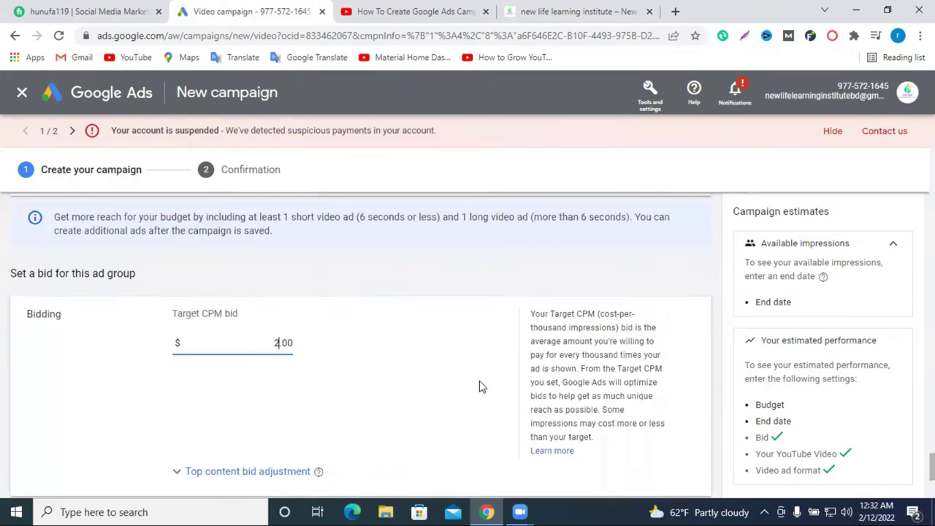
Enter a budget amount of $20.00 in the campaign's budget and dates settings.
{"action": "scroll", "coordinate": [480, 380], "scroll_direction": "up", "scroll_amount": 1}
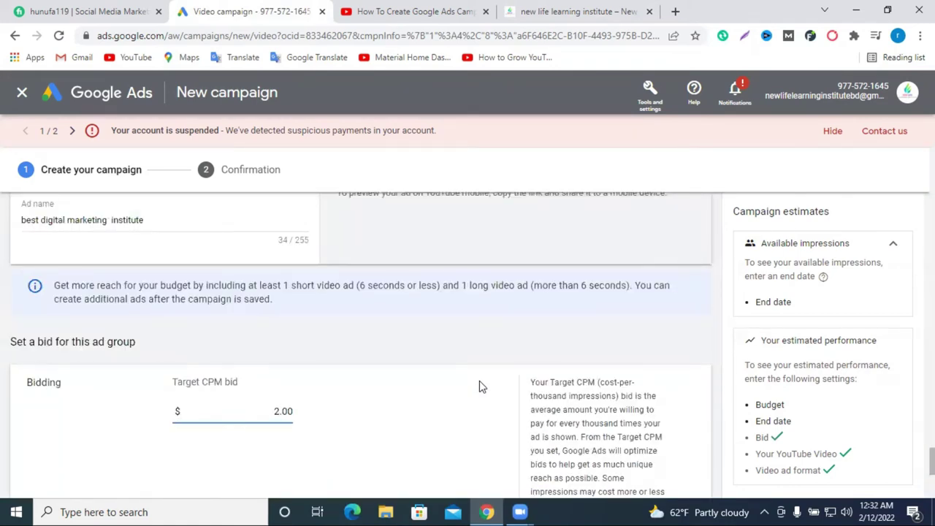
{"action": "scroll", "coordinate": [588, 409], "scroll_direction": "up", "scroll_amount": 1}
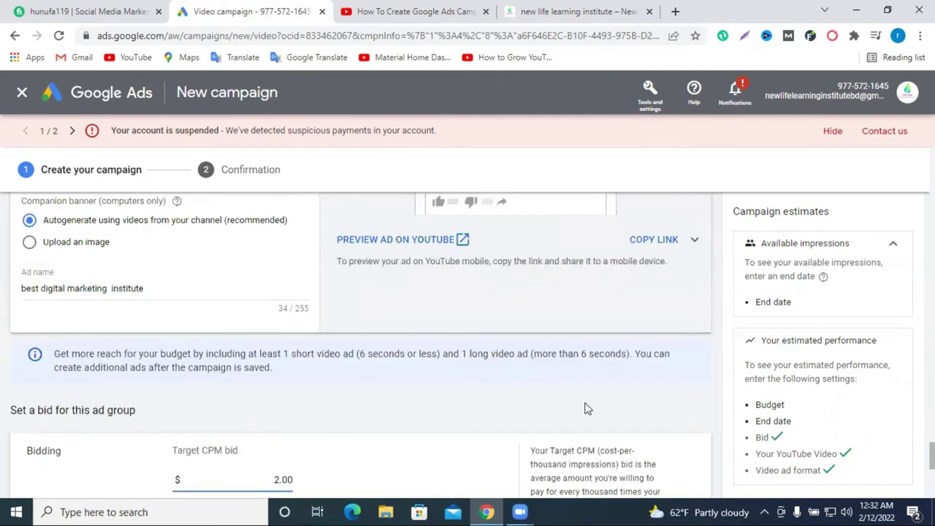
{"action": "left_click_drag", "start_coordinate": [766, 422], "coordinate": [812, 427]}
{"action": "left_click_drag", "start_coordinate": [759, 406], "coordinate": [808, 414]}
{"action": "scroll", "coordinate": [325, 374], "scroll_direction": "up", "scroll_amount": 3}
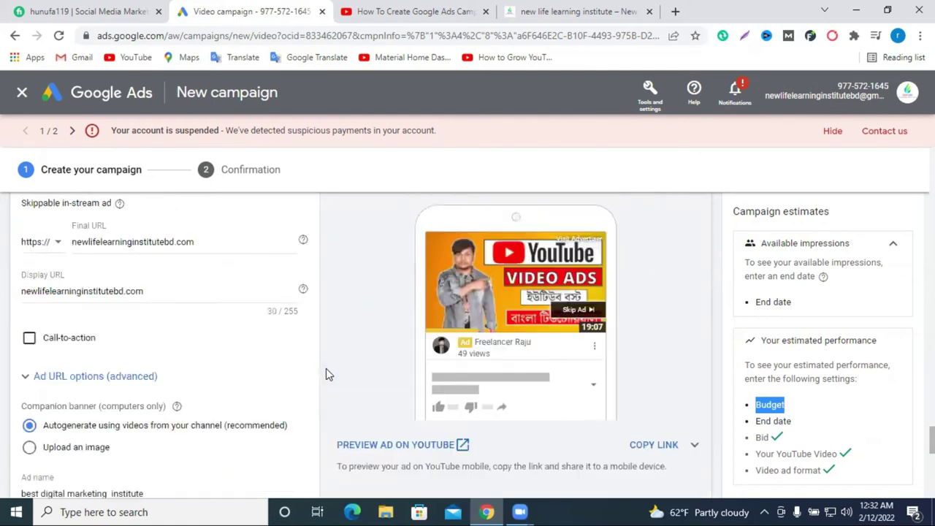
{"action": "scroll", "coordinate": [325, 373], "scroll_direction": "up", "scroll_amount": 10}
{"action": "scroll", "coordinate": [414, 395], "scroll_direction": "up", "scroll_amount": 15}
{"action": "scroll", "coordinate": [409, 395], "scroll_direction": "up", "scroll_amount": 15}
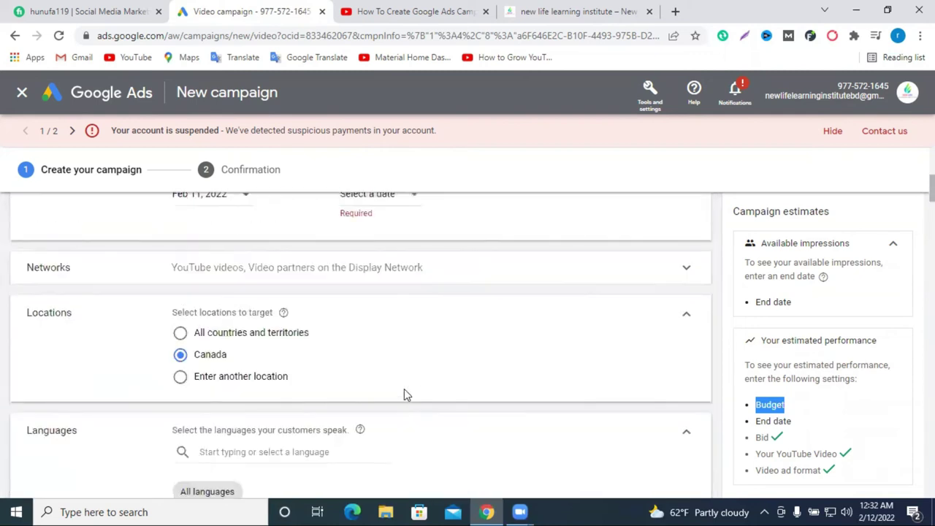
{"action": "scroll", "coordinate": [404, 393], "scroll_direction": "up", "scroll_amount": 2}
{"action": "left_click", "coordinate": [362, 265]}
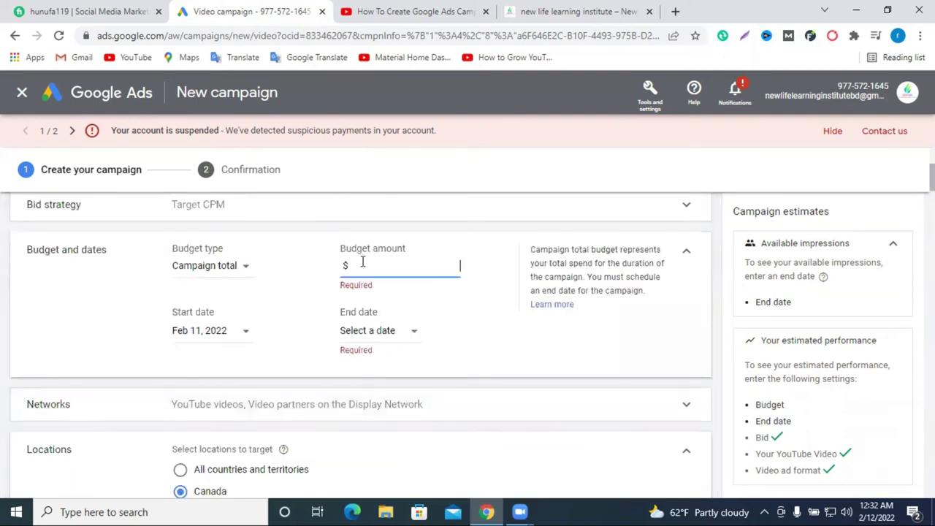
{"action": "type", "text": "20"}
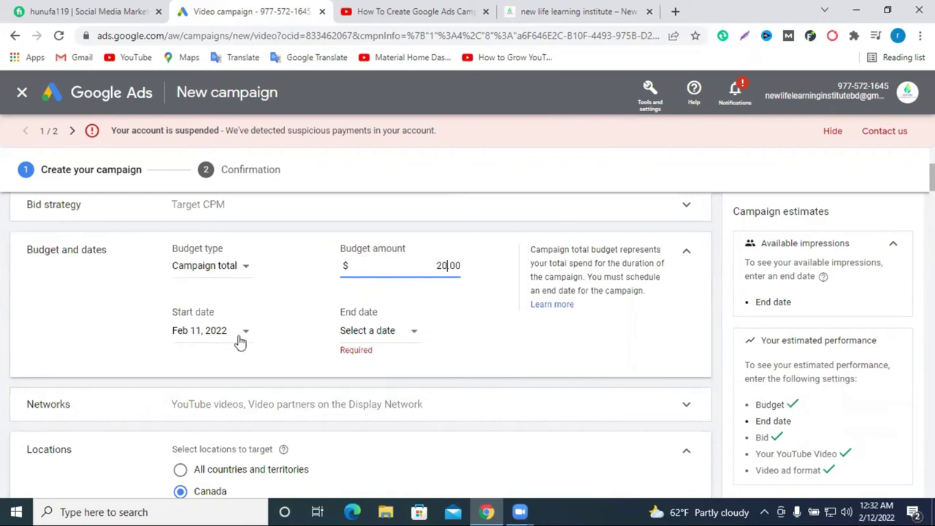
Check the start date choices and set the campaign's end date to Feb 28, 2022.
{"action": "left_click", "coordinate": [241, 341]}
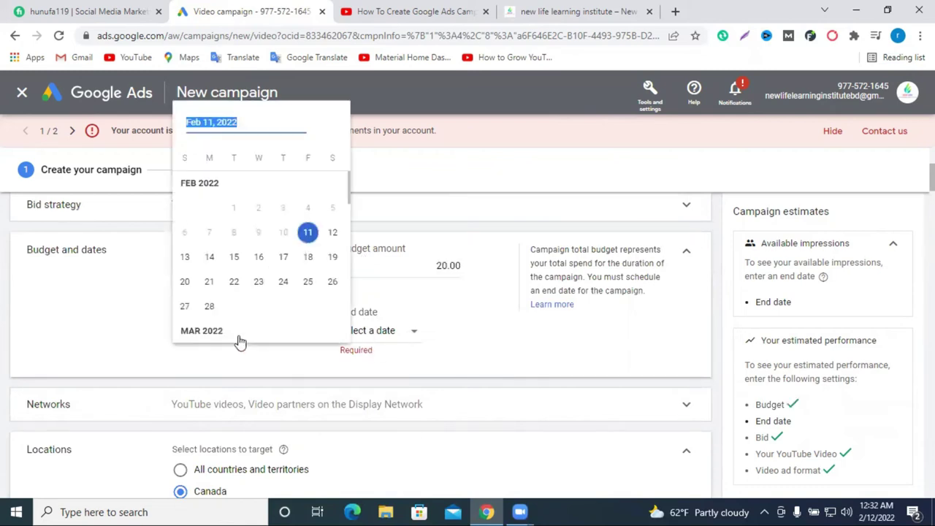
{"action": "left_click", "coordinate": [394, 340]}
{"action": "left_click", "coordinate": [395, 341]}
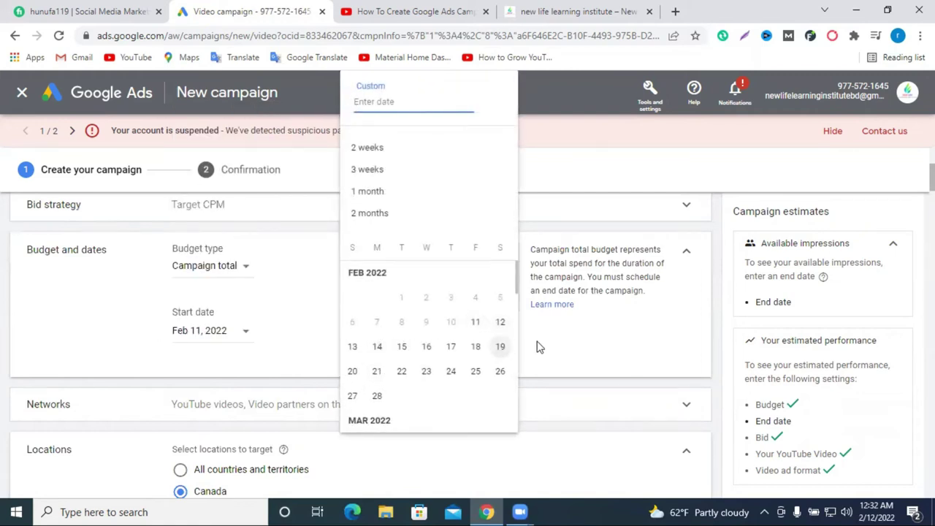
{"action": "left_click", "coordinate": [377, 398]}
{"action": "left_click", "coordinate": [537, 406]}
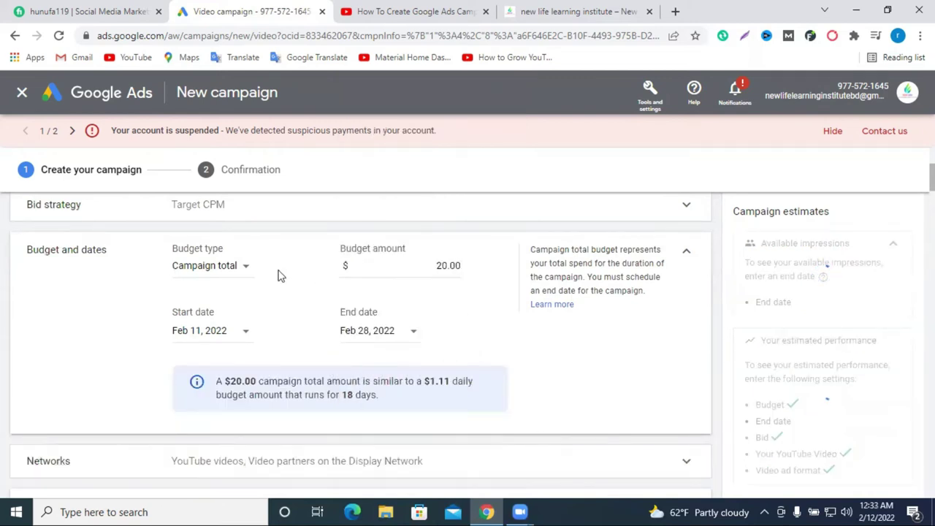
Change the budget type to Daily and set the campaign's end date to None.
{"action": "left_click", "coordinate": [239, 268]}
{"action": "left_click", "coordinate": [196, 282]}
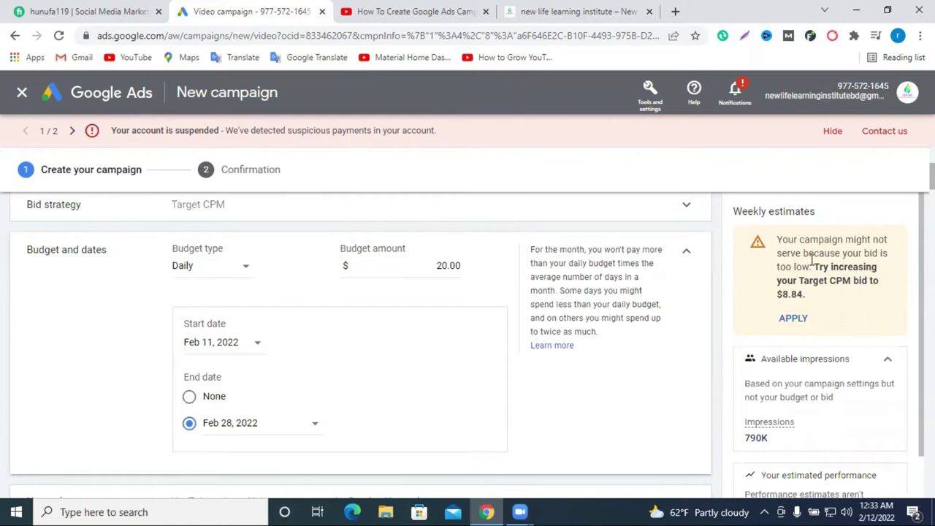
{"action": "left_click", "coordinate": [189, 397]}
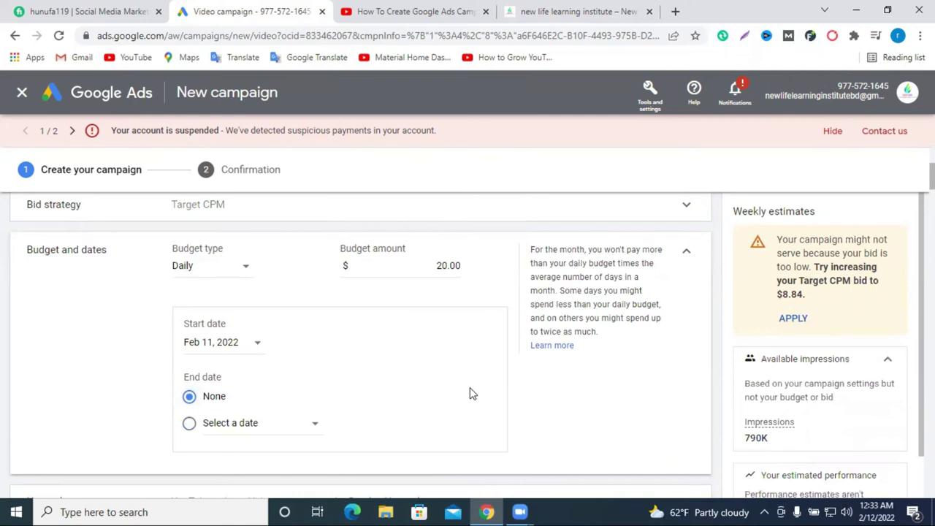
Set the campaign's start date to Feb 12, 2022.
{"action": "left_click", "coordinate": [248, 352]}
{"action": "left_click", "coordinate": [344, 246]}
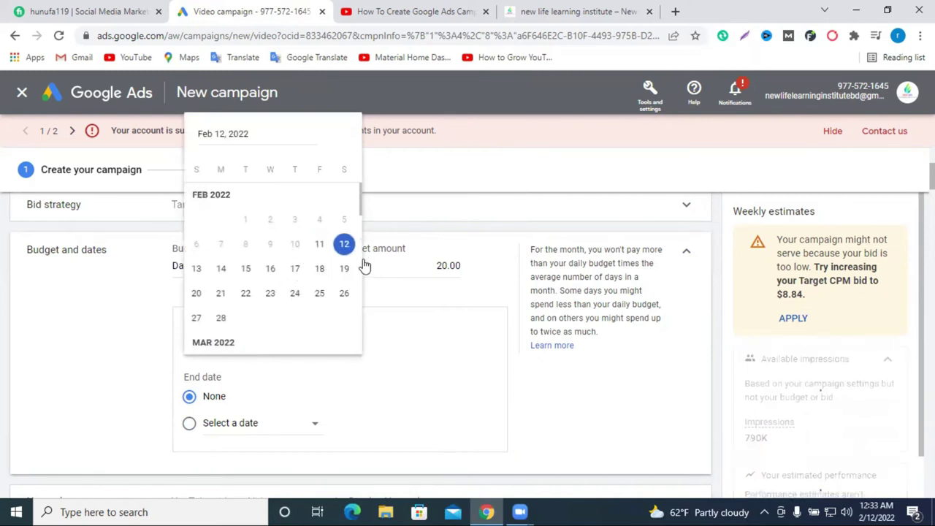
{"action": "left_click", "coordinate": [364, 266]}
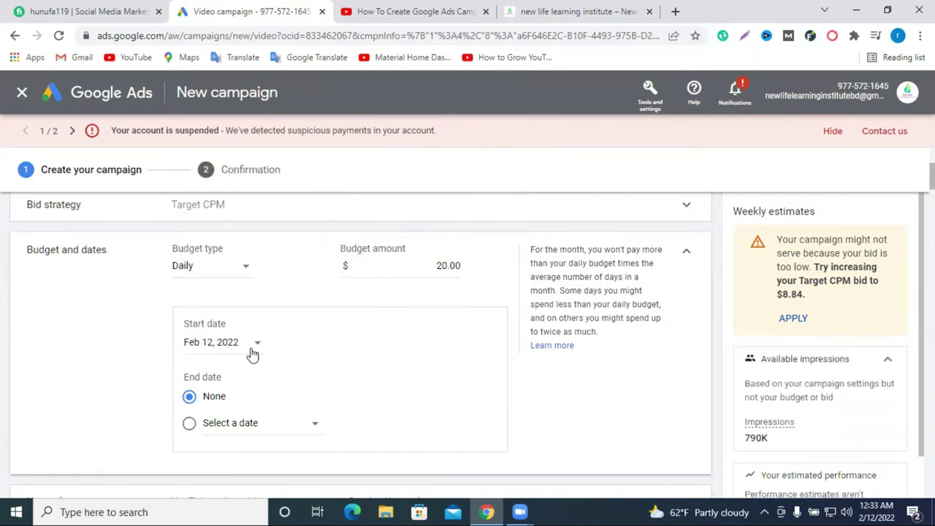
Return to the ad group's bidding section and set the Target CPM bid to $8.00.
{"action": "scroll", "coordinate": [430, 355], "scroll_direction": "down", "scroll_amount": 7}
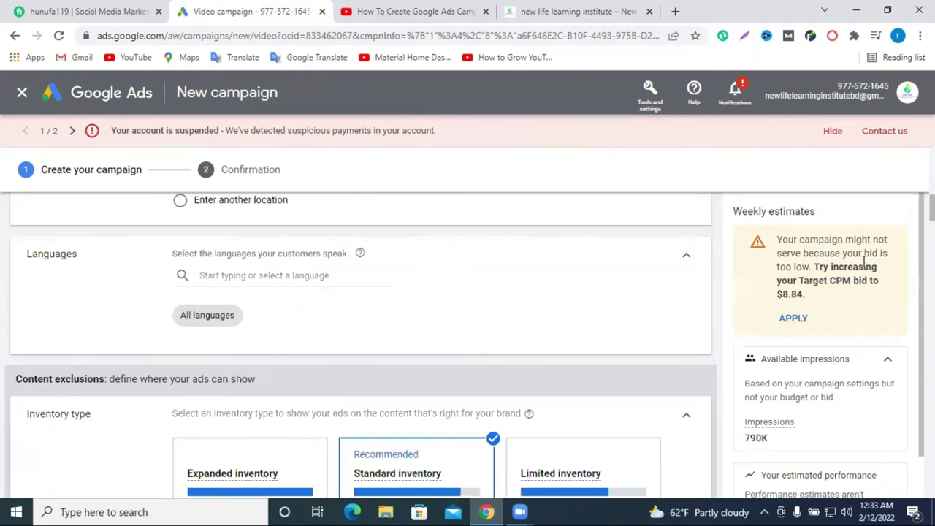
{"action": "scroll", "coordinate": [465, 355], "scroll_direction": "down", "scroll_amount": 15}
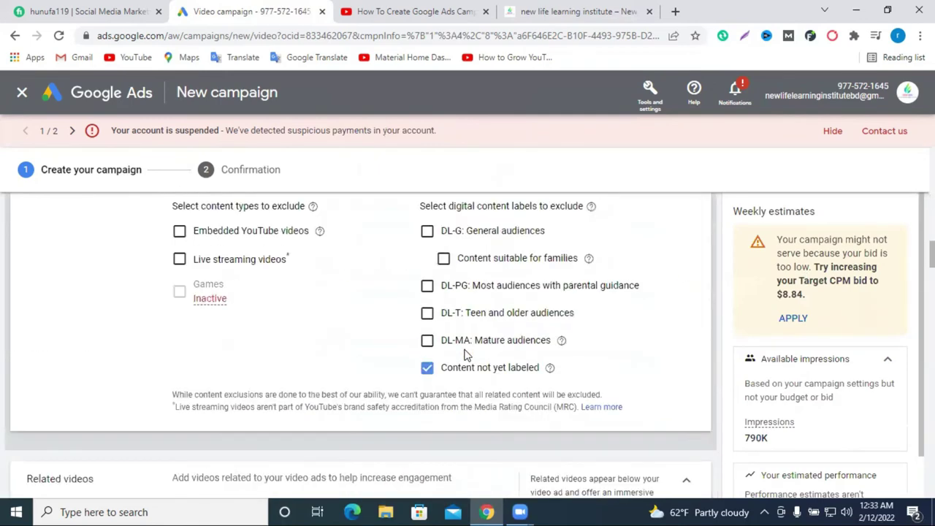
{"action": "scroll", "coordinate": [464, 355], "scroll_direction": "down", "scroll_amount": 10}
{"action": "scroll", "coordinate": [526, 356], "scroll_direction": "down", "scroll_amount": 5}
{"action": "scroll", "coordinate": [694, 382], "scroll_direction": "down", "scroll_amount": 15}
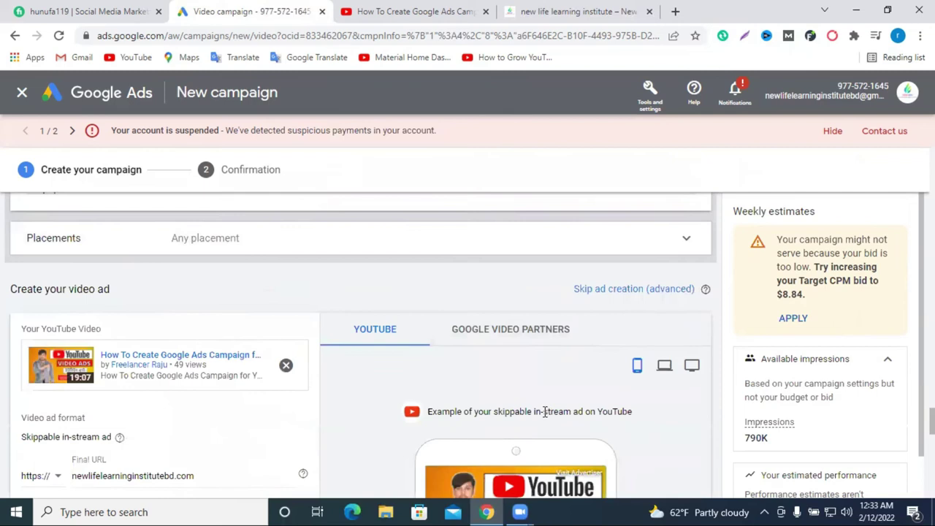
{"action": "scroll", "coordinate": [367, 379], "scroll_direction": "down", "scroll_amount": 12}
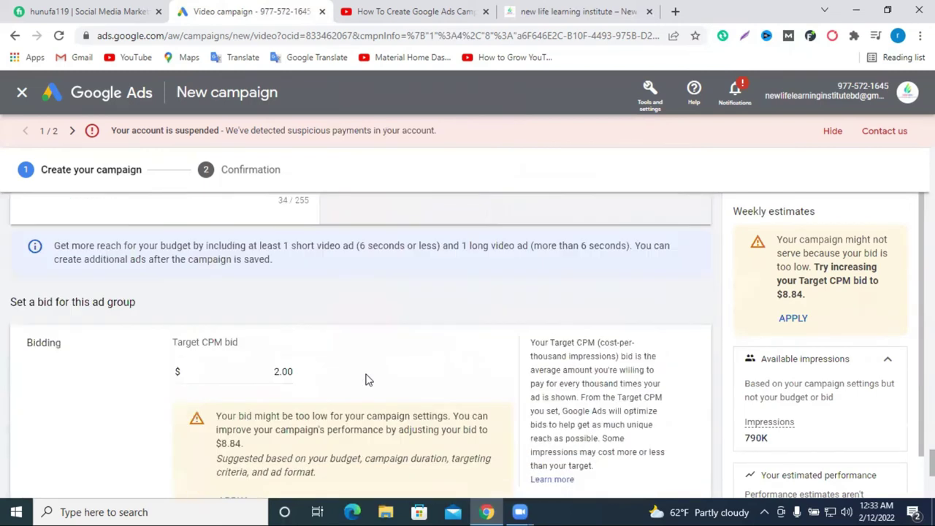
{"action": "scroll", "coordinate": [351, 378], "scroll_direction": "up", "scroll_amount": 2}
{"action": "double_click", "coordinate": [277, 303]}
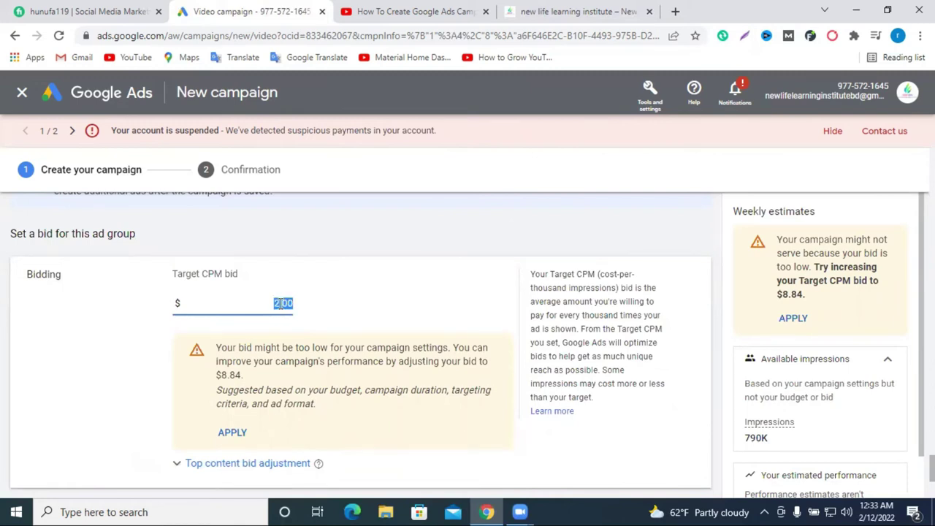
{"action": "type", "text": "8"}
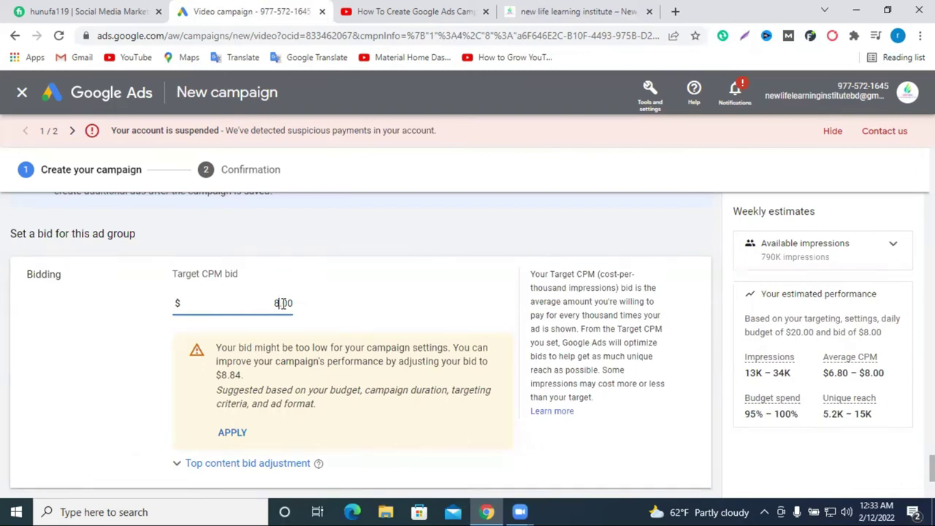
Set the ad group's Target CPM bid to $9.00 and check the estimated impressions.
{"action": "left_click_drag", "start_coordinate": [272, 303], "coordinate": [277, 303]}
{"action": "type", "text": "9"}
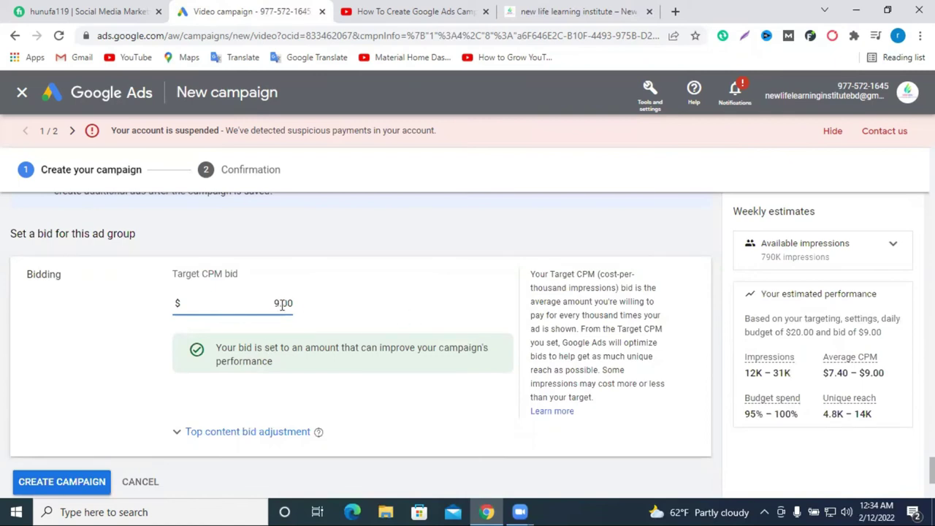
{"action": "left_click_drag", "start_coordinate": [271, 302], "coordinate": [299, 307]}
{"action": "left_click", "coordinate": [356, 307]}
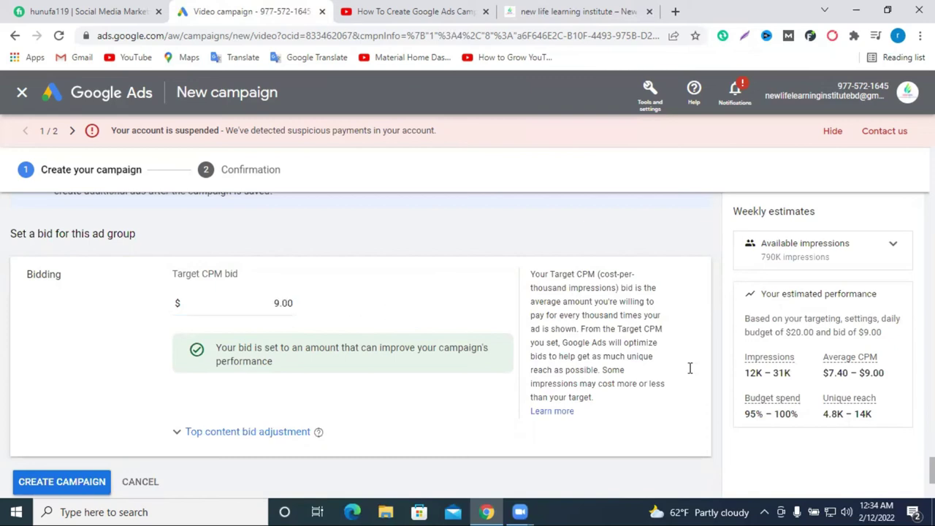
{"action": "left_click_drag", "start_coordinate": [754, 358], "coordinate": [771, 373]}
Copy the ad's YouTube preview link and open it in a new browser tab.
{"action": "scroll", "coordinate": [395, 322], "scroll_direction": "up", "scroll_amount": 5}
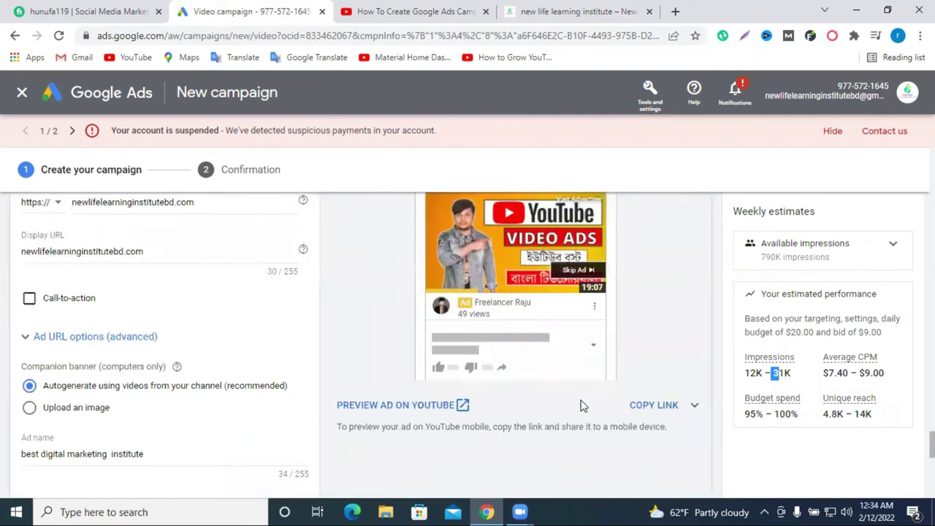
{"action": "left_click", "coordinate": [644, 406]}
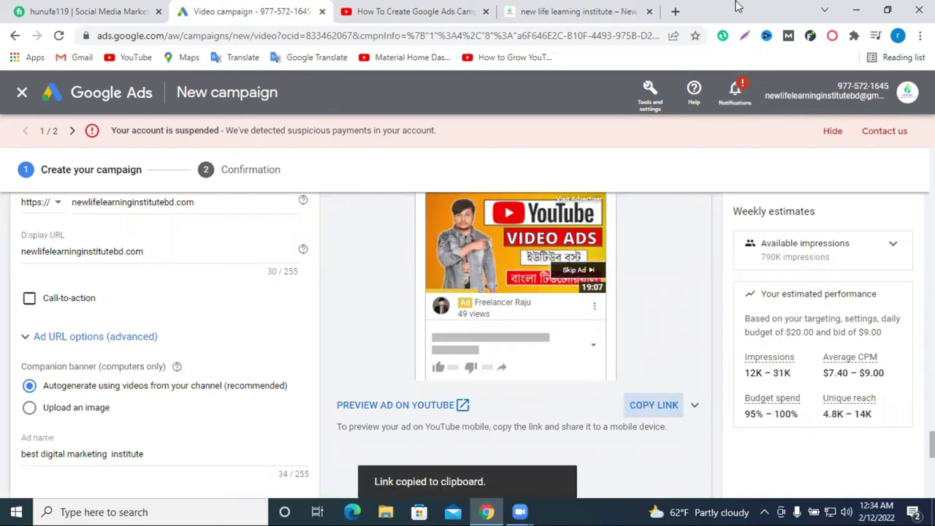
{"action": "left_click", "coordinate": [677, 12]}
{"action": "right_click", "coordinate": [591, 37]}
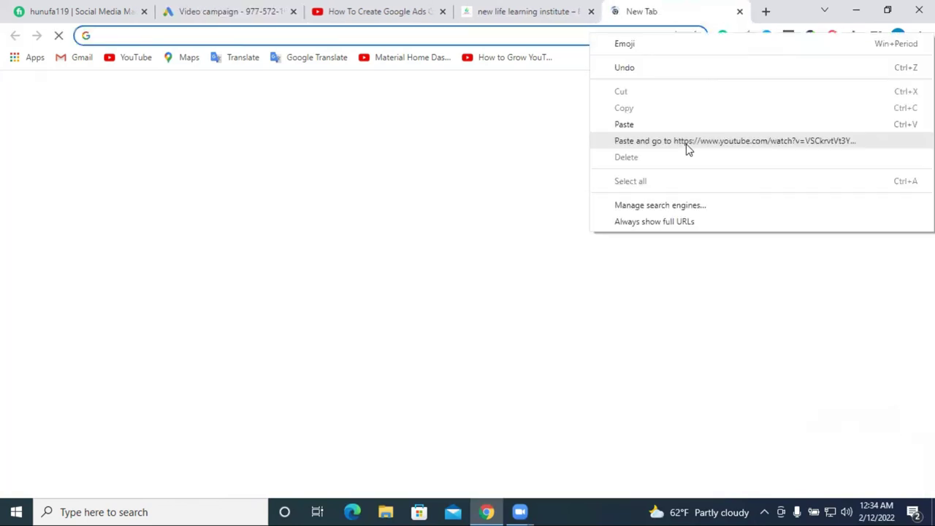
{"action": "left_click", "coordinate": [687, 141]}
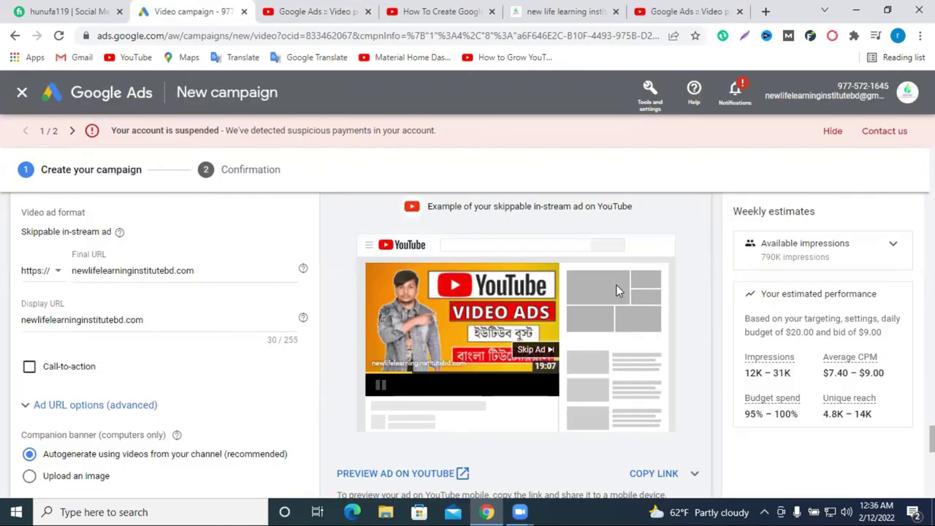
Switch the ad preview to the TV screen version and review it with the ad settings.
{"action": "scroll", "coordinate": [616, 291], "scroll_direction": "up", "scroll_amount": 2}
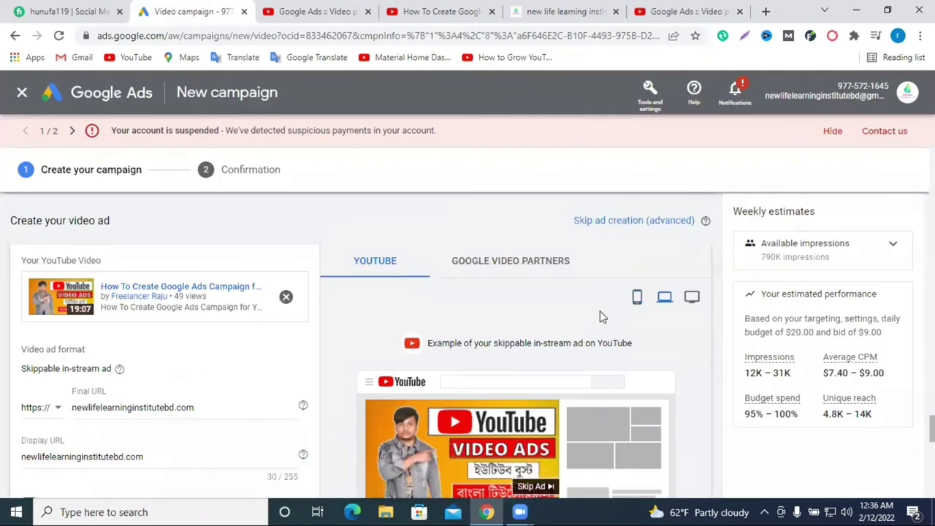
{"action": "left_click", "coordinate": [691, 297]}
{"action": "scroll", "coordinate": [685, 302], "scroll_direction": "down", "scroll_amount": 2}
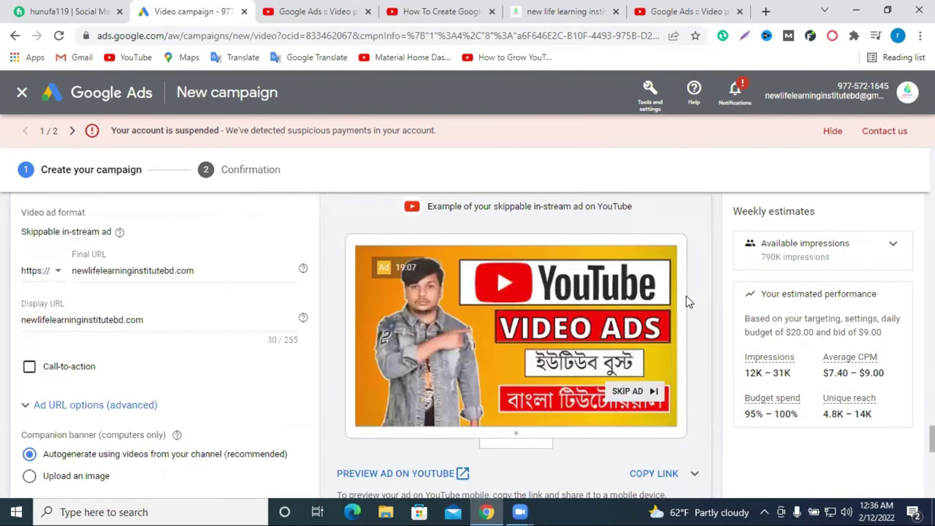
{"action": "scroll", "coordinate": [699, 323], "scroll_direction": "down", "scroll_amount": 1}
{"action": "scroll", "coordinate": [698, 323], "scroll_direction": "up", "scroll_amount": 1}
{"action": "scroll", "coordinate": [300, 338], "scroll_direction": "down", "scroll_amount": 2}
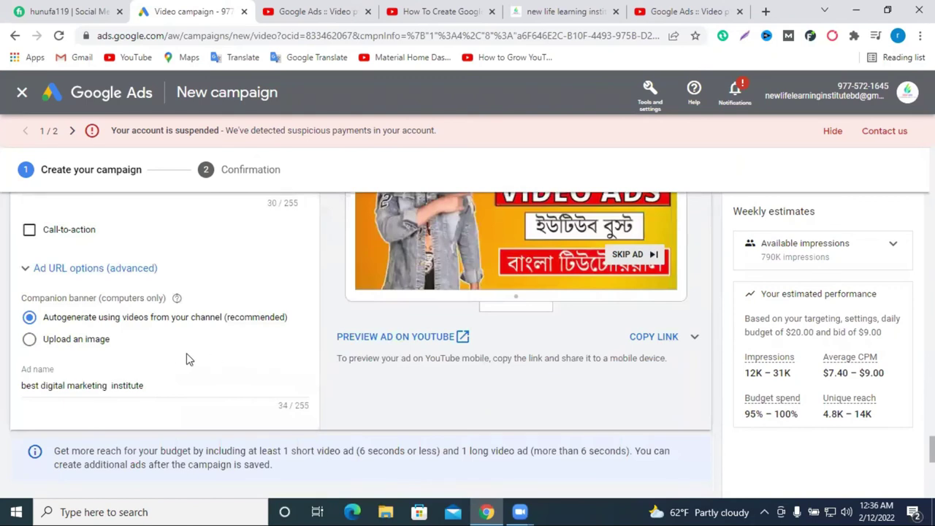
Check the skippable in-stream ad's URLs, call-to-action, companion banner setting and ad name.
{"action": "scroll", "coordinate": [292, 362], "scroll_direction": "down", "scroll_amount": 5}
{"action": "scroll", "coordinate": [230, 367], "scroll_direction": "up", "scroll_amount": 8}
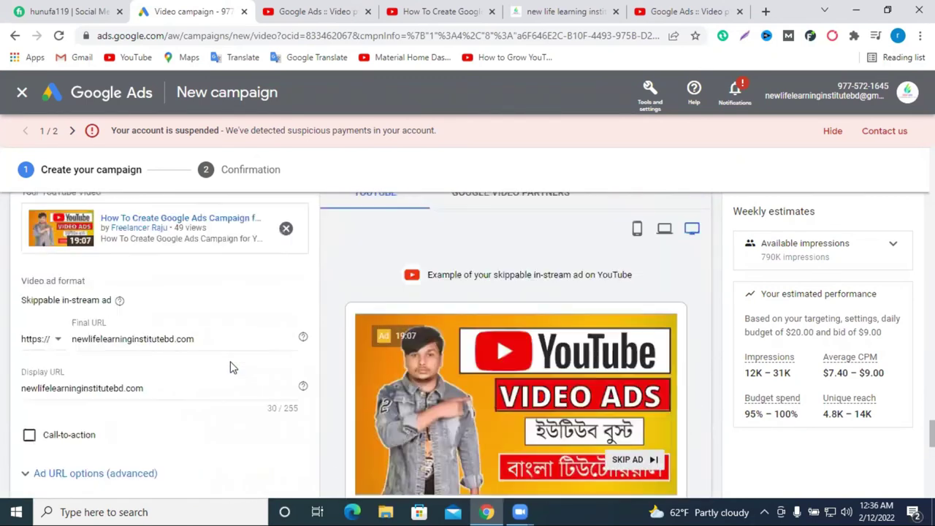
{"action": "scroll", "coordinate": [230, 366], "scroll_direction": "down", "scroll_amount": 3}
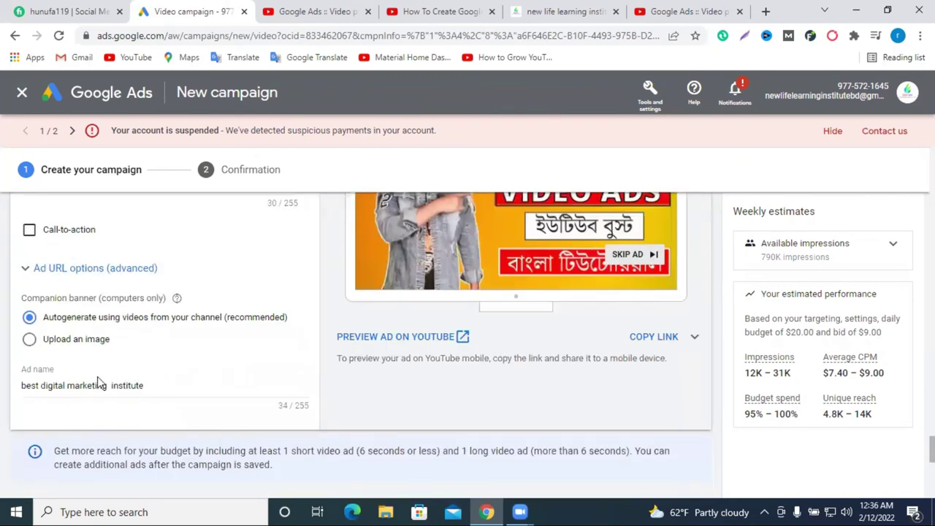
{"action": "left_click", "coordinate": [57, 385]}
{"action": "key", "text": "ctrl+a"}
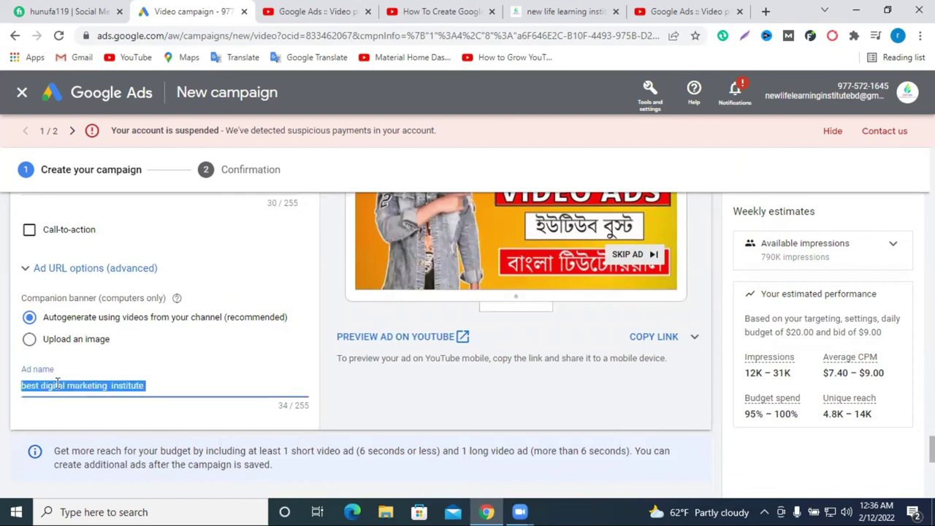
{"action": "left_click", "coordinate": [88, 383]}
{"action": "scroll", "coordinate": [91, 387], "scroll_direction": "up", "scroll_amount": 1}
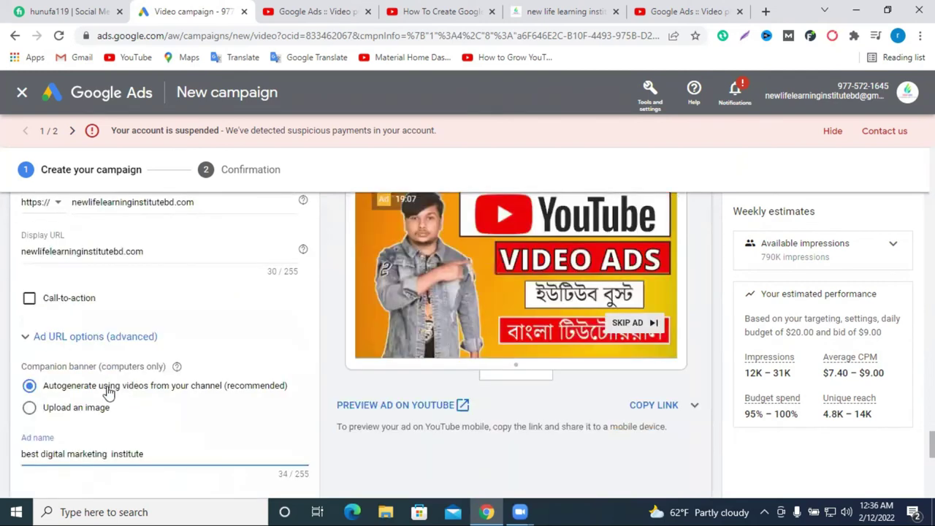
Expand the advanced ad URL options and look through the tracking template, final URL suffix and custom parameter fields.
{"action": "left_click", "coordinate": [46, 348]}
{"action": "scroll", "coordinate": [113, 358], "scroll_direction": "down", "scroll_amount": 1}
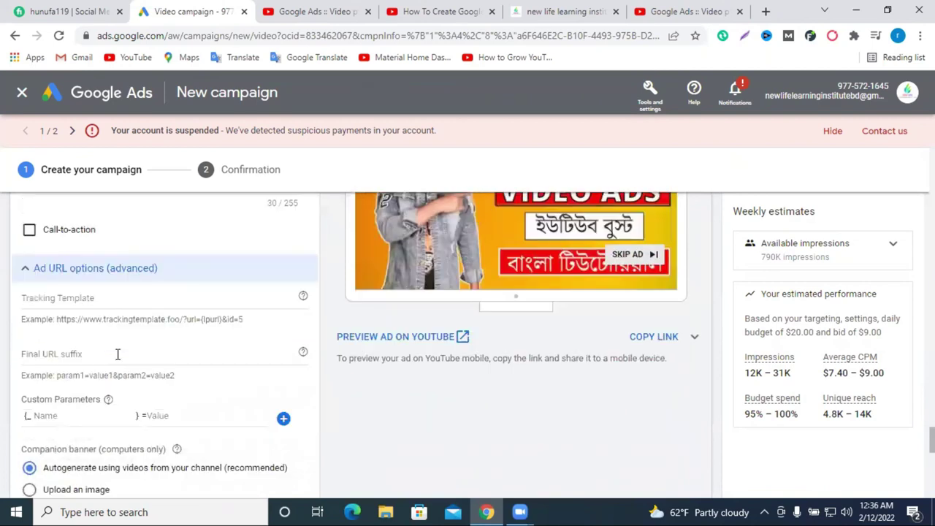
{"action": "left_click", "coordinate": [70, 302]}
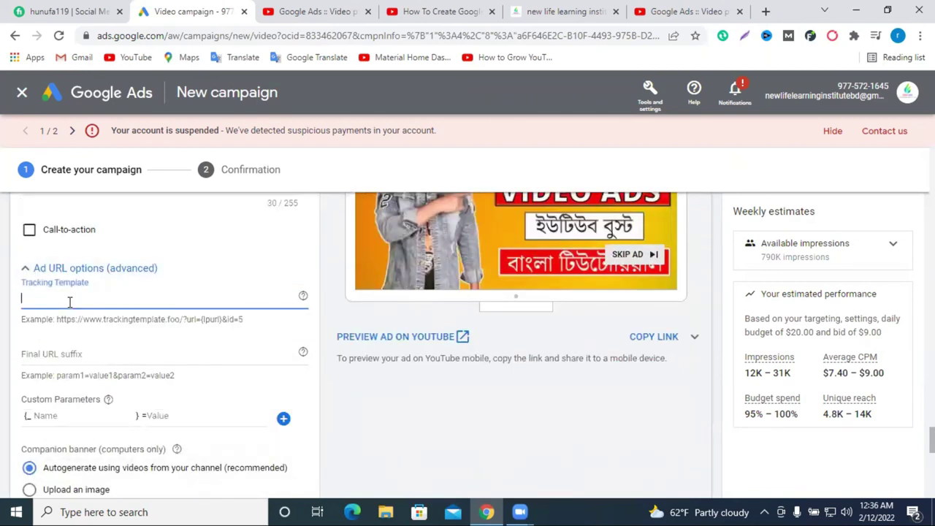
{"action": "left_click", "coordinate": [72, 354]}
{"action": "left_click", "coordinate": [69, 415]}
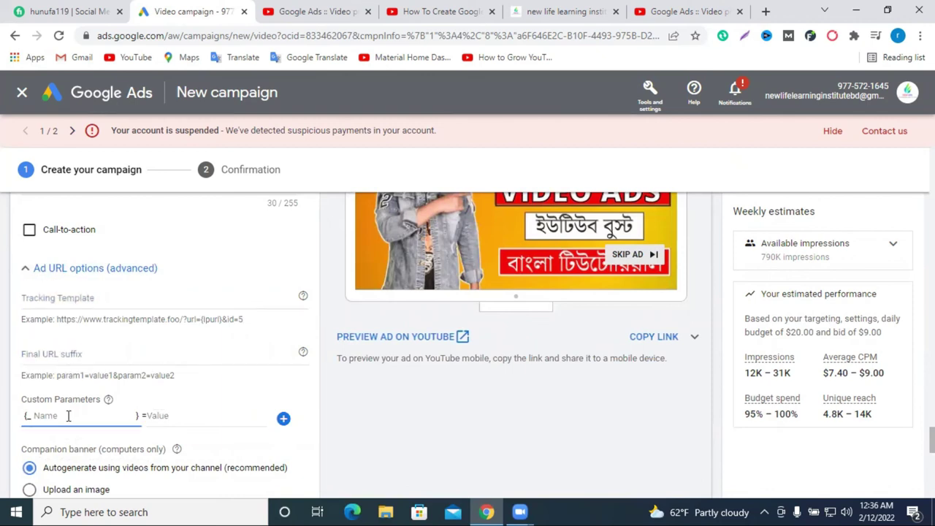
{"action": "left_click", "coordinate": [162, 417]}
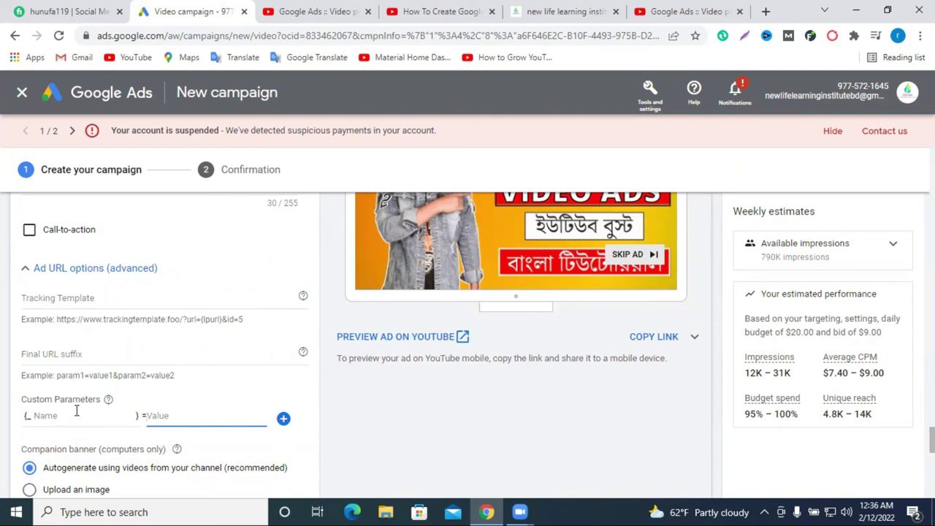
Create the video campaign with the completed ad group, ad and bid settings.
{"action": "scroll", "coordinate": [76, 412], "scroll_direction": "down", "scroll_amount": 2}
{"action": "scroll", "coordinate": [97, 399], "scroll_direction": "down", "scroll_amount": 8}
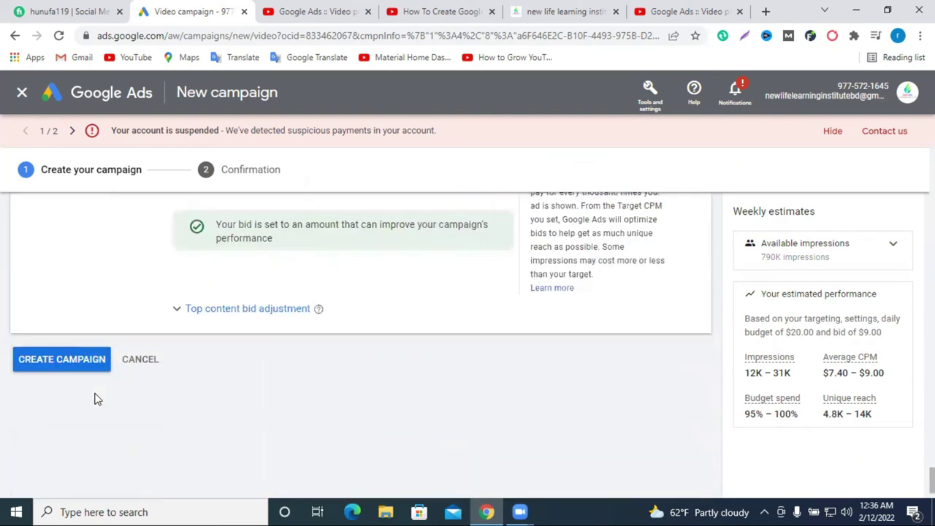
{"action": "left_click", "coordinate": [65, 361]}
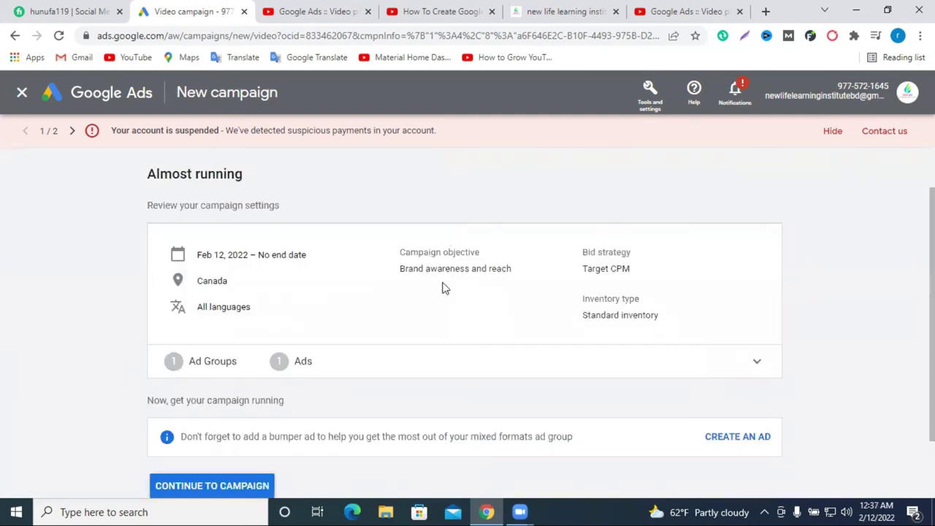
Review the campaign summary with its ad group and ad details expanded, and continue to the campaign.
{"action": "scroll", "coordinate": [392, 370], "scroll_direction": "down", "scroll_amount": 1}
{"action": "scroll", "coordinate": [383, 370], "scroll_direction": "up", "scroll_amount": 2}
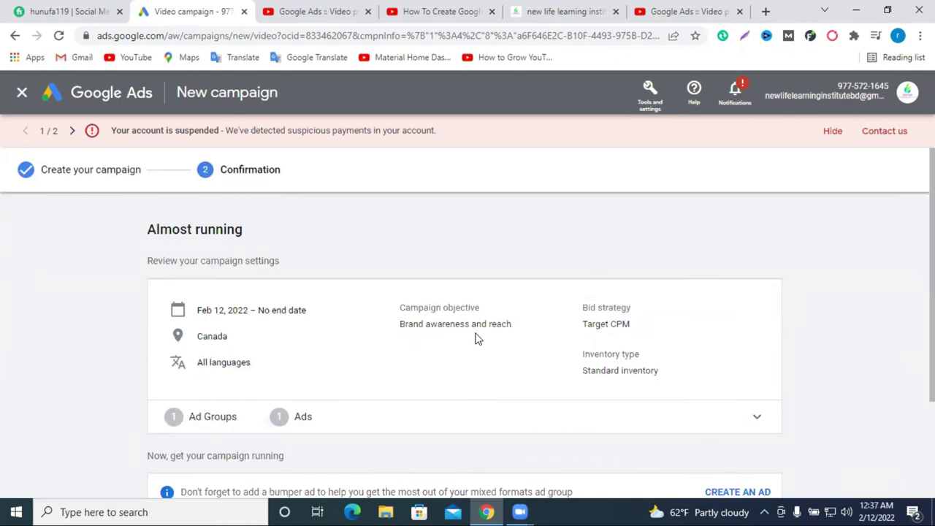
{"action": "scroll", "coordinate": [328, 369], "scroll_direction": "down", "scroll_amount": 1}
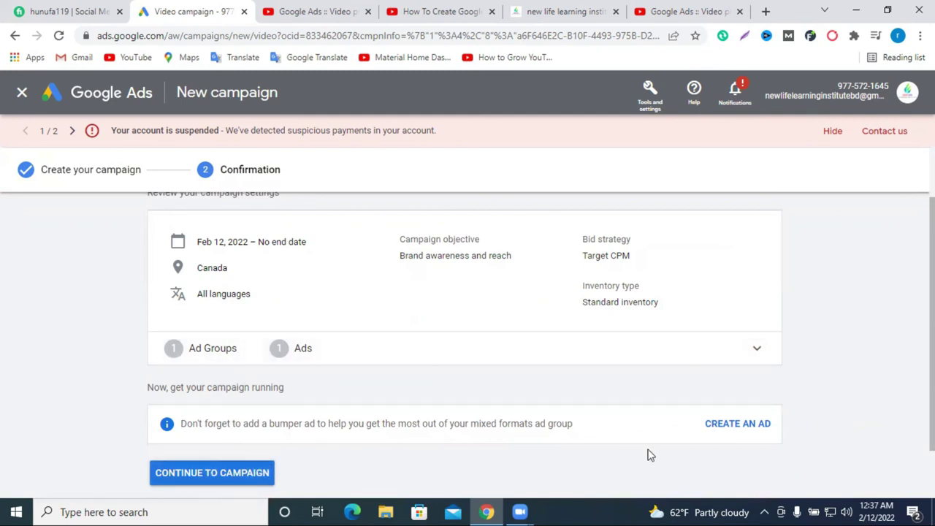
{"action": "left_click", "coordinate": [728, 362]}
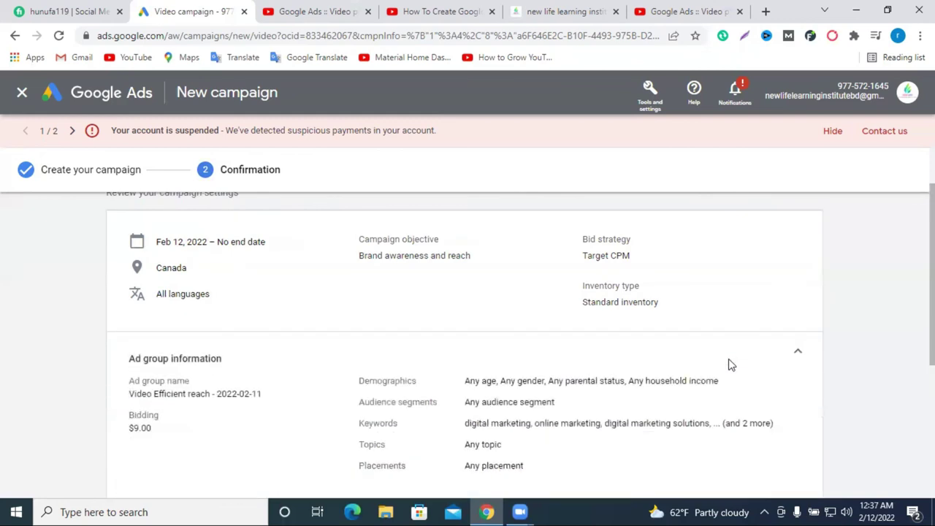
{"action": "scroll", "coordinate": [730, 363], "scroll_direction": "down", "scroll_amount": 4}
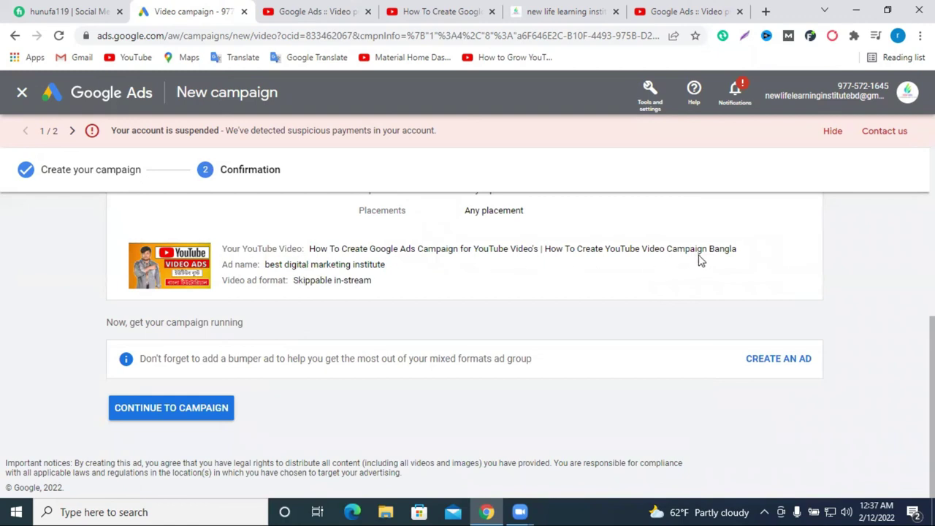
{"action": "left_click", "coordinate": [155, 415]}
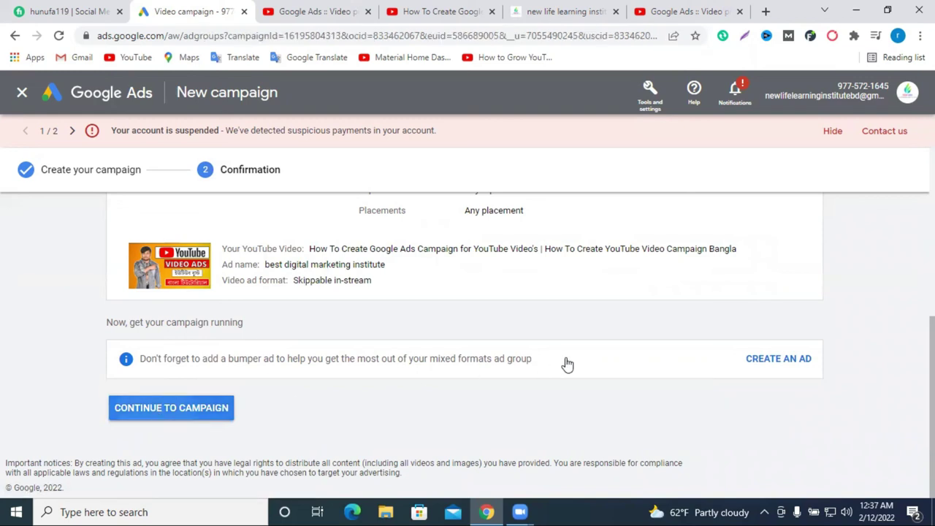